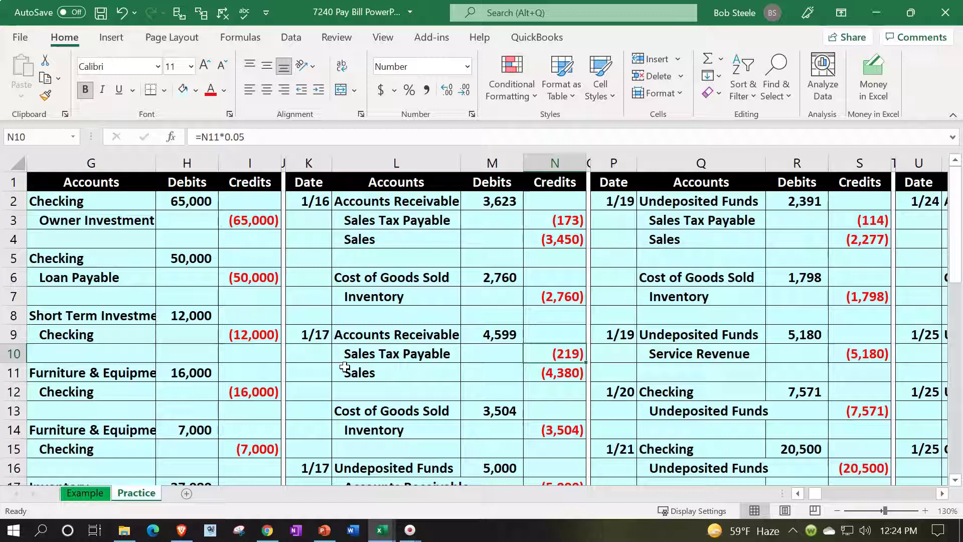
- Switch to the Example sheet and review the 1/26 Accounts Payable payment and its trial balance effect
left_click(92, 495)
left_click(97, 496)
left_click(97, 497)
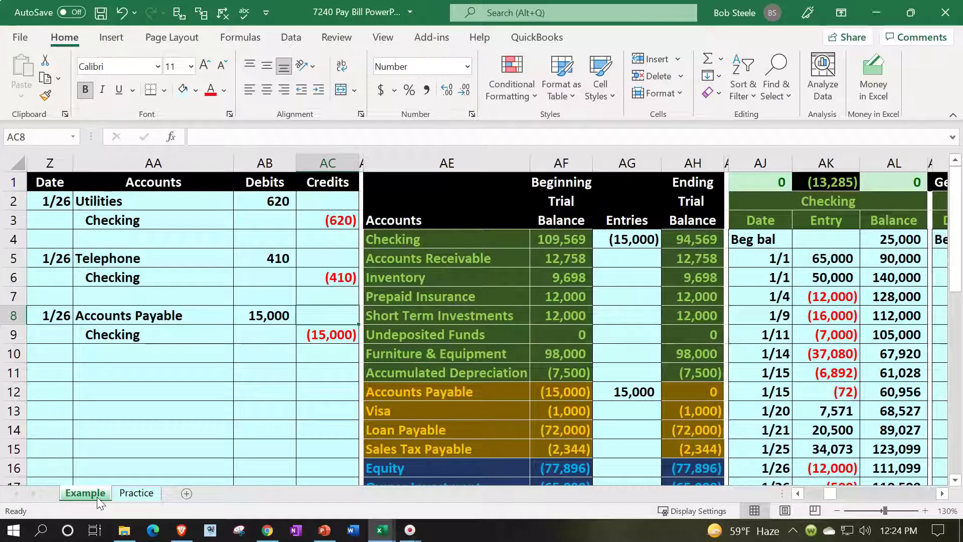
left_click(186, 408)
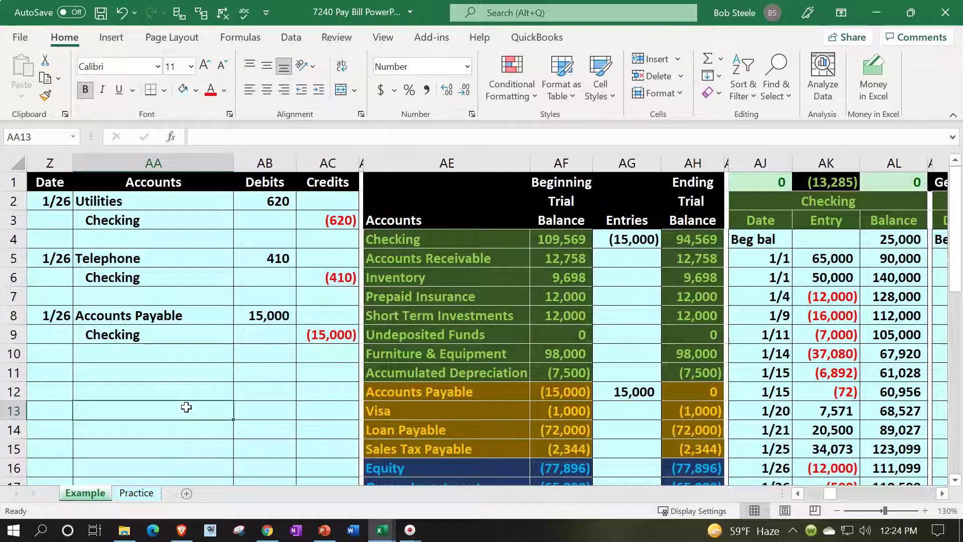
left_click(556, 396)
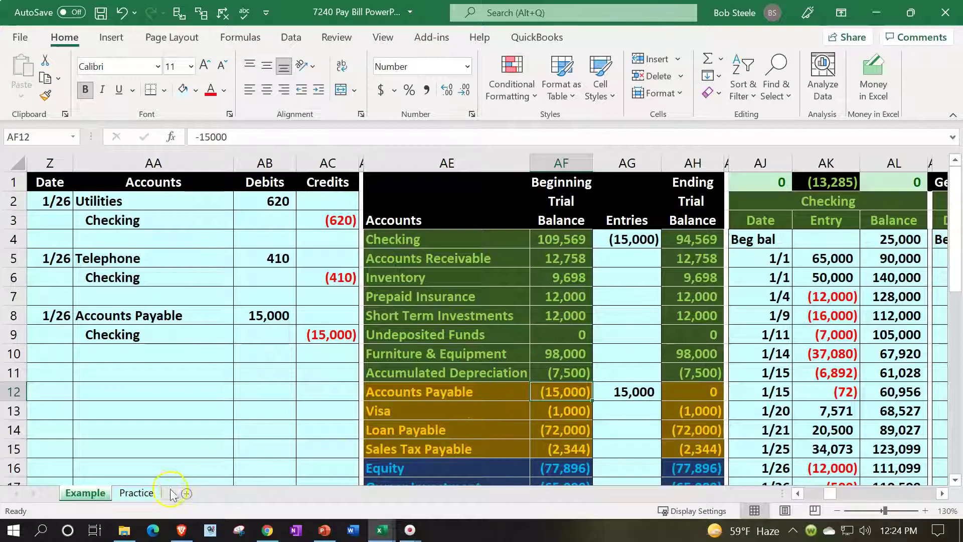
- Return to the Practice sheet and hide columns A through Y
left_click(137, 493)
left_click(371, 333)
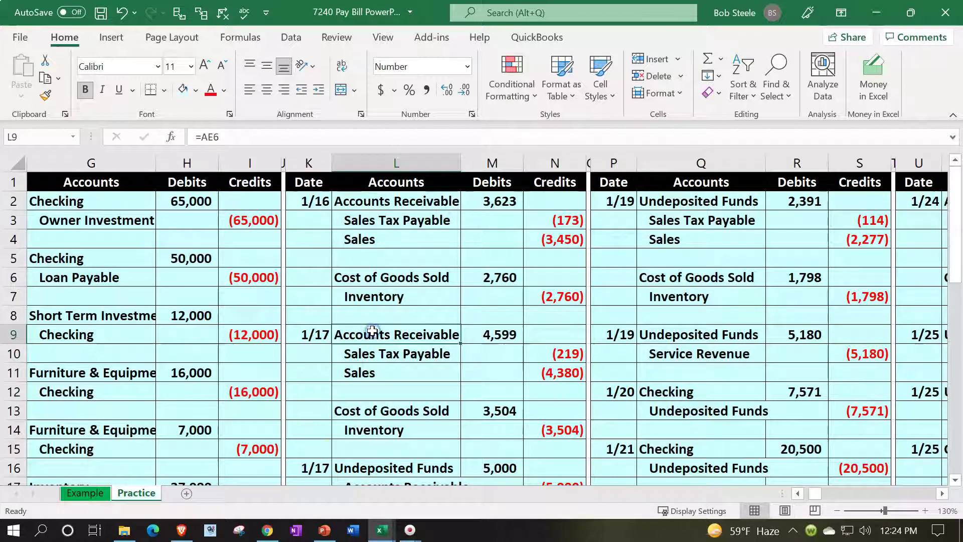
key("Right")
key("Right")
key("Right")
key("Right")
key("Right")
key("Right")
key("Right")
key("Right")
key("Right")
key("Right")
key("Right")
key("Right")
key("Right")
key("Right")
key("Right")
key("Right")
key("Right")
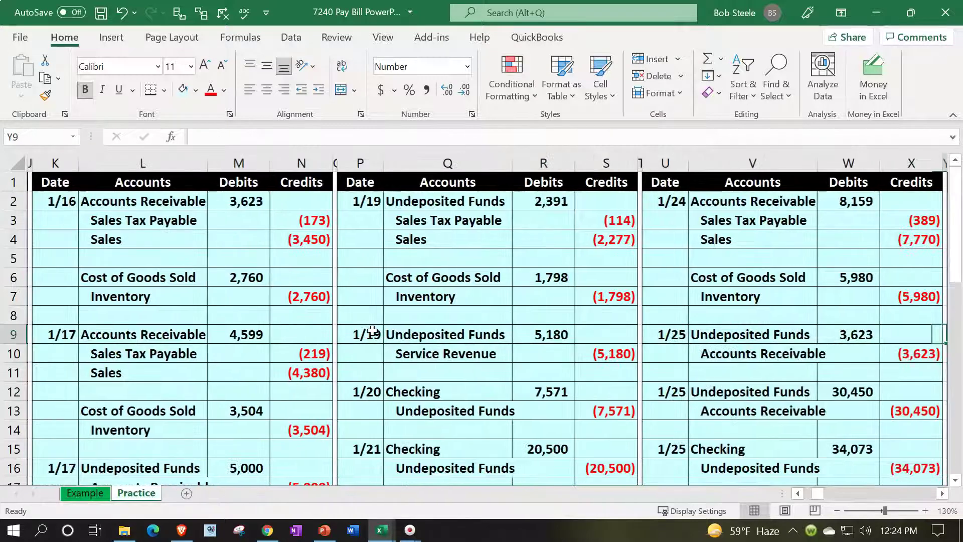
key("Right")
key("Right")
key("Right")
key("Right")
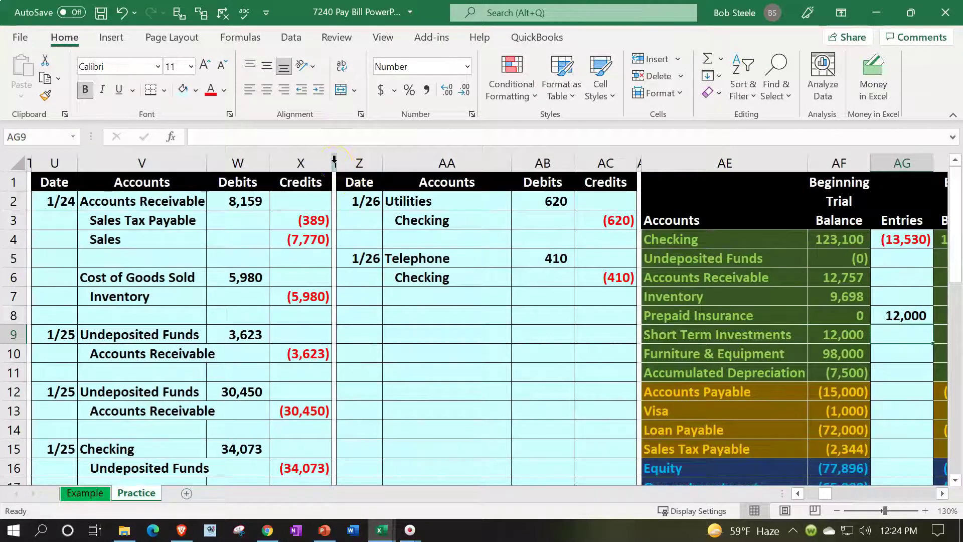
left_click_drag(334, 160, 25, 161)
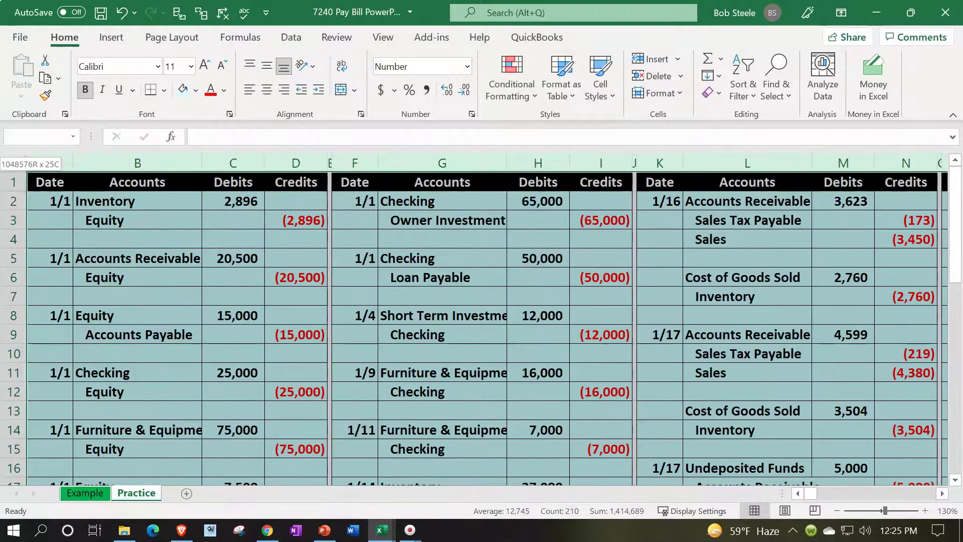
right_click(180, 327)
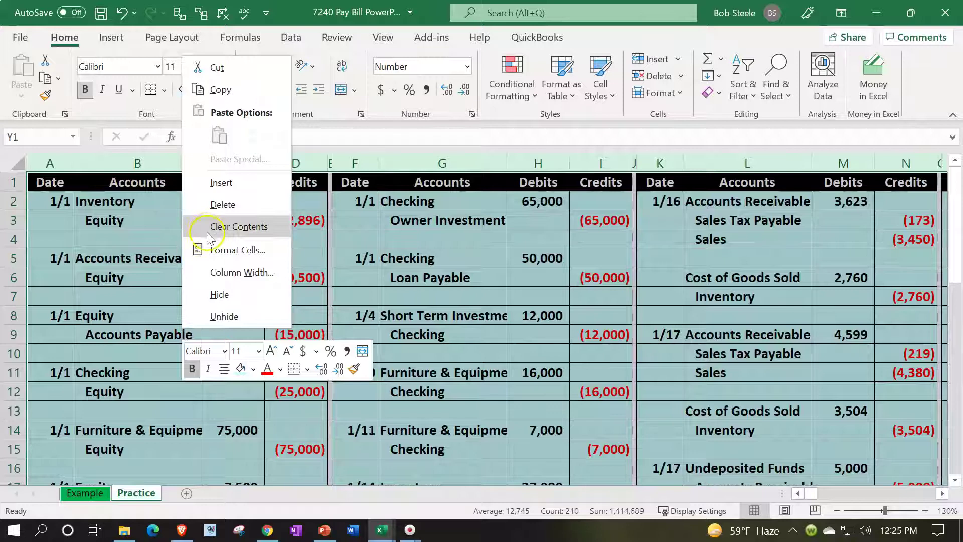
left_click(218, 294)
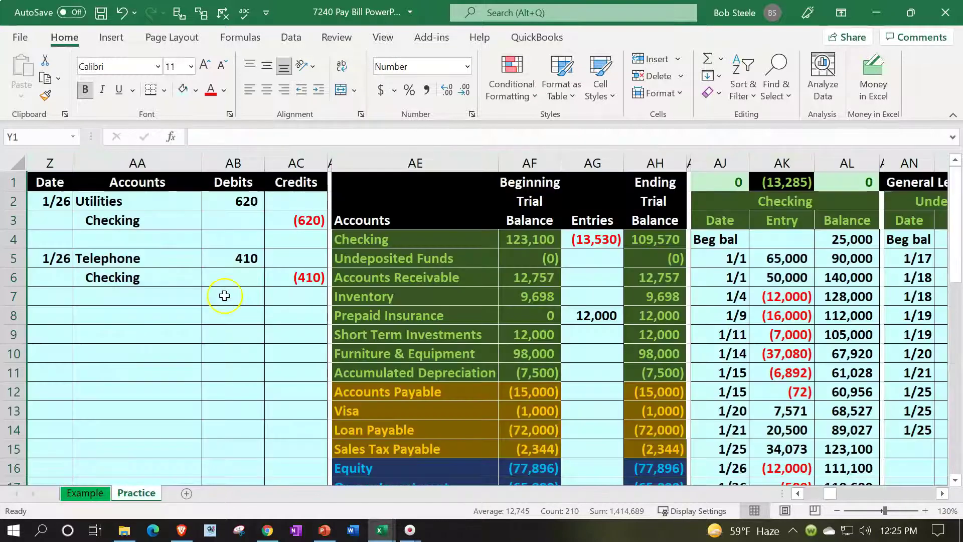
- Paste ending balances AH4:AH23 as values into AF4, then clear Entries AG4:AG25
left_click_drag(676, 243, 660, 430)
key("ctrl+c")
scroll(467, 271, "up", 3)
left_click(517, 241)
right_click(517, 241)
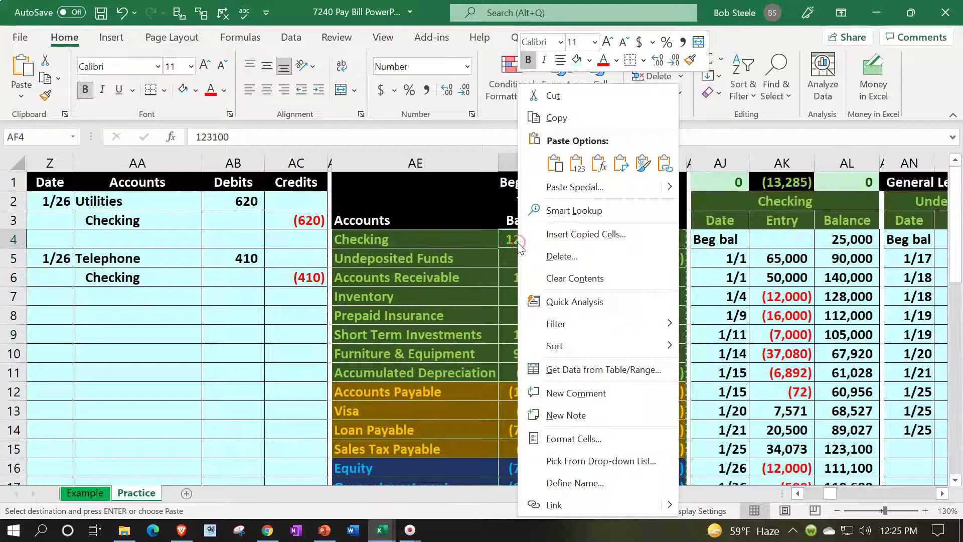
left_click(571, 171)
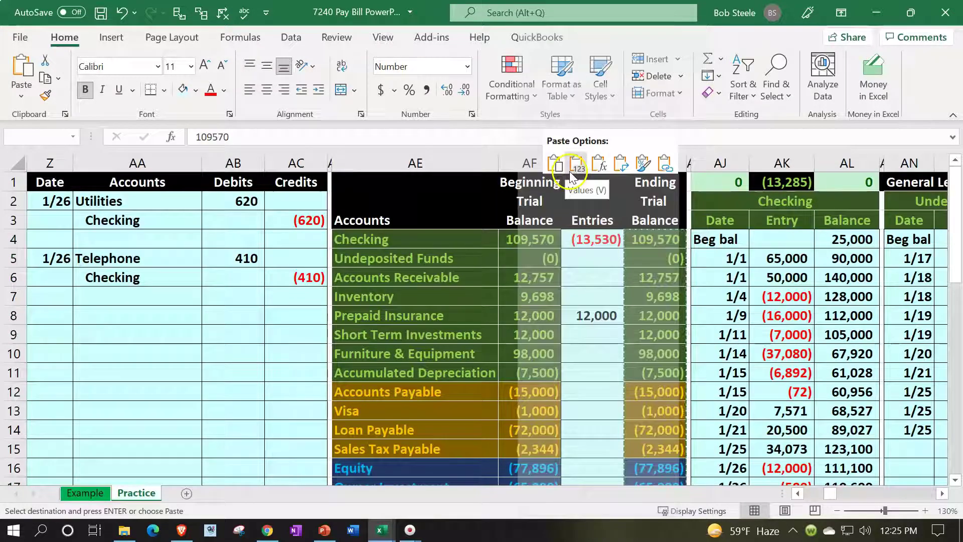
left_click_drag(592, 240, 607, 437)
key("Delete")
left_click(570, 282)
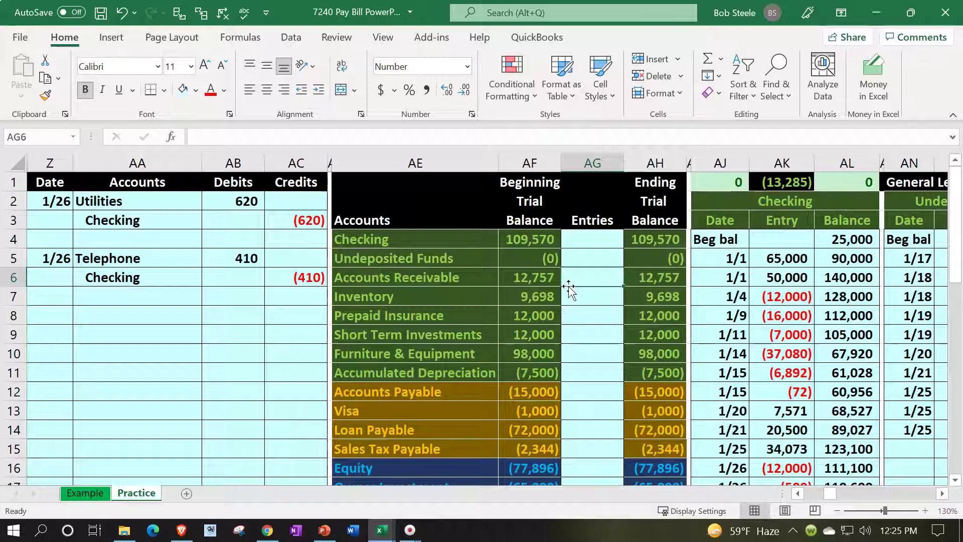
- Move right through the general ledger accounts to the Visa ledger
key("Right")
key("Right")
key("Right")
key("Right")
key("Right")
key("Right")
key("Right")
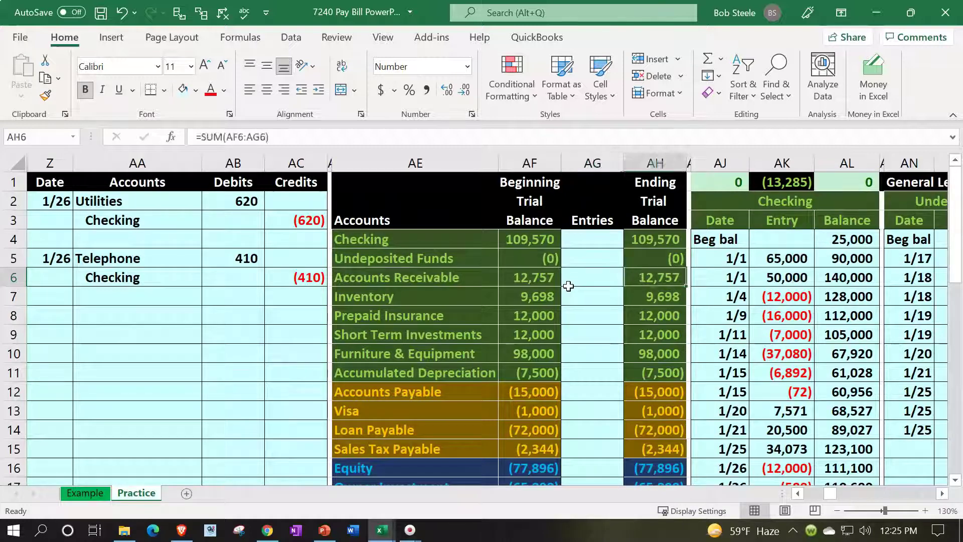
key("Right")
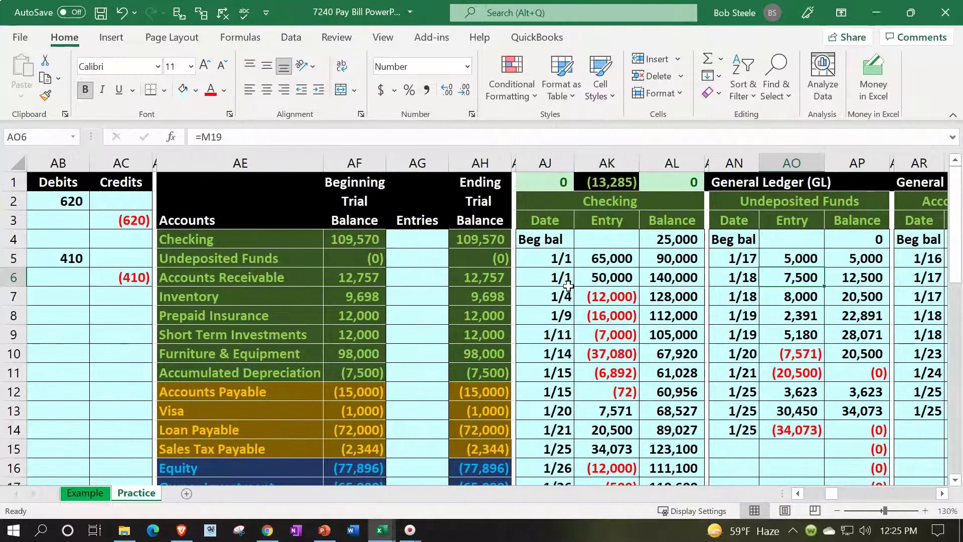
key("Right")
key("Right")
key("Right")
key("Right")
key("Right")
key("Right")
key("Right")
key("Right")
key("Right")
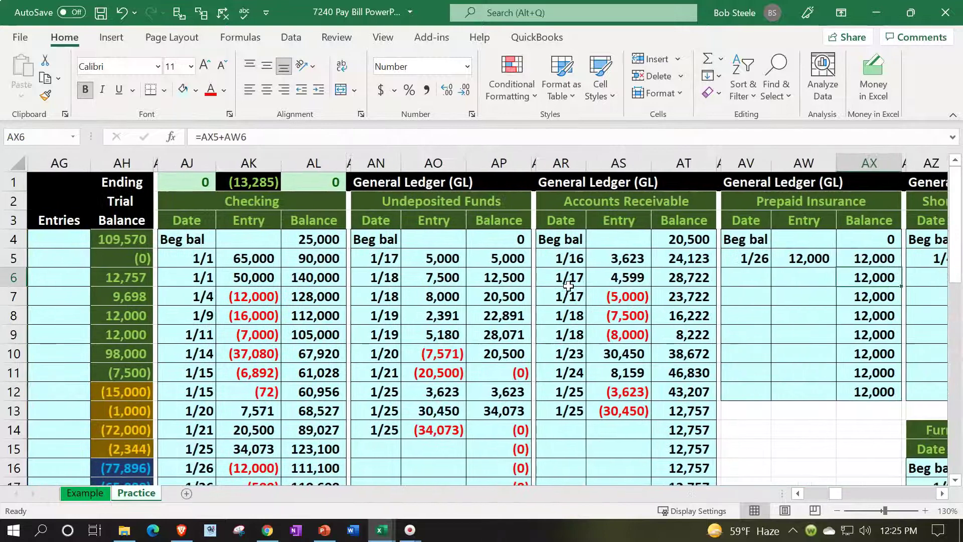
key("Right")
key("Right")
key("Right")
key("Right")
key("Right")
key("Right")
key("Right")
key("Right")
key("Right")
key("Right")
key("Right")
key("Right")
key("Right")
key("Right")
key("Right")
key("Right")
key("Right")
key("Right")
key("Right")
key("Right")
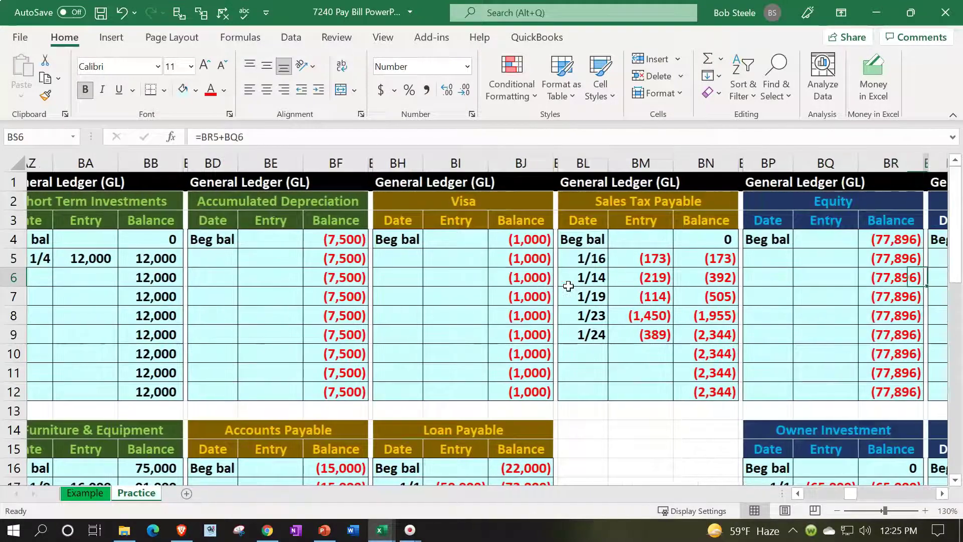
key("Right")
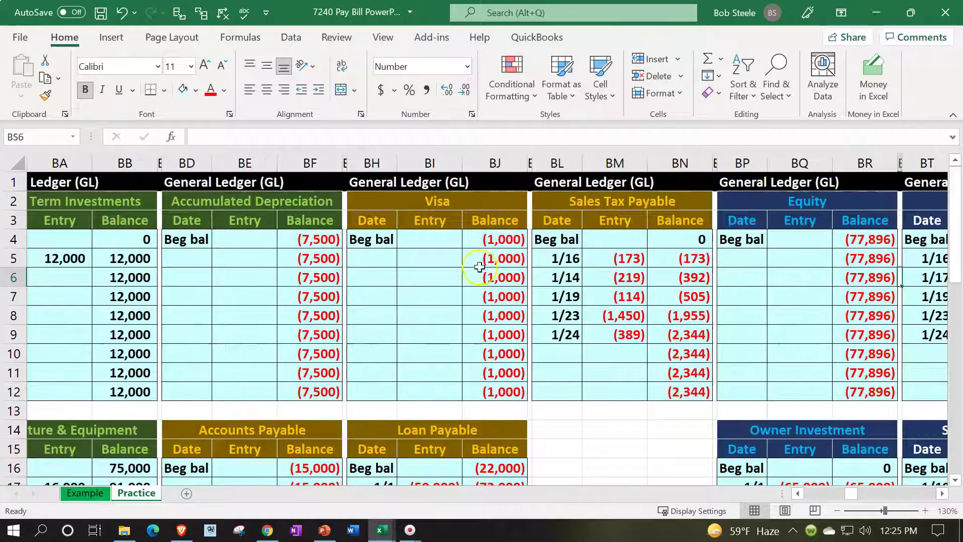
left_click(430, 231)
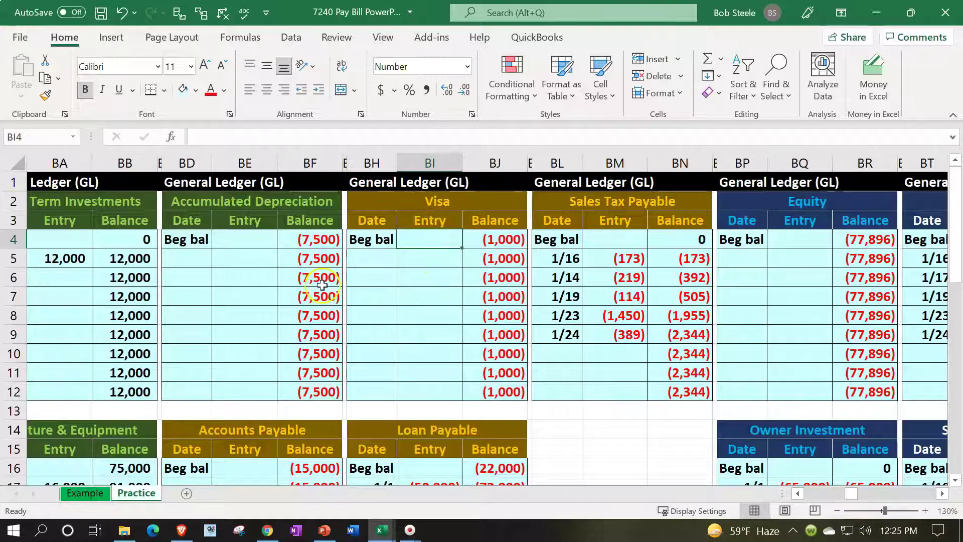
key("Right")
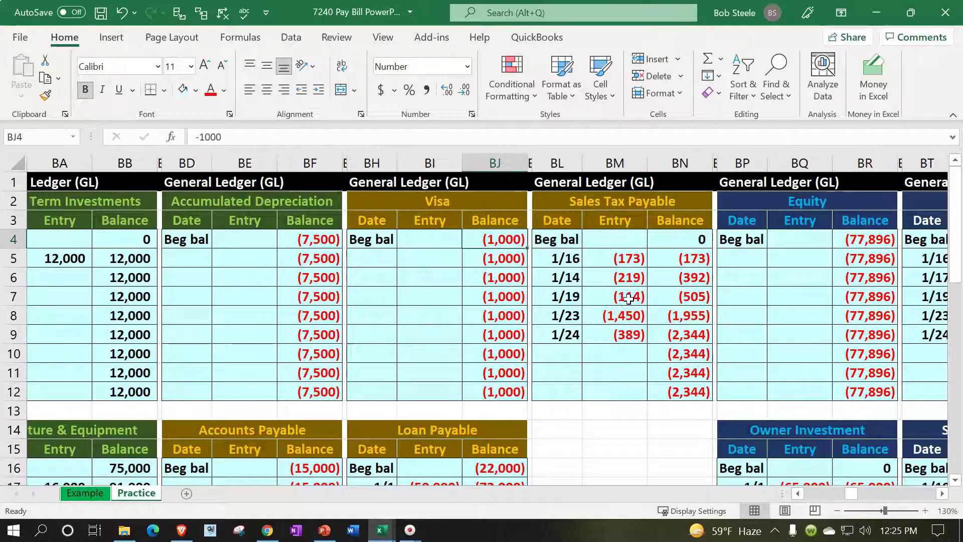
- Continue to the AP subsidiary ledger and select check-figure cell CR1 showing Epiphone's (15,000)
key("Right")
key("Right")
key("Right")
key("Right")
key("Right")
key("Right")
key("Right")
key("Right")
key("Right")
key("Right")
key("Right")
key("Right")
key("Right")
key("Right")
key("Right")
key("Right")
key("Right")
key("Right")
key("Right")
key("Right")
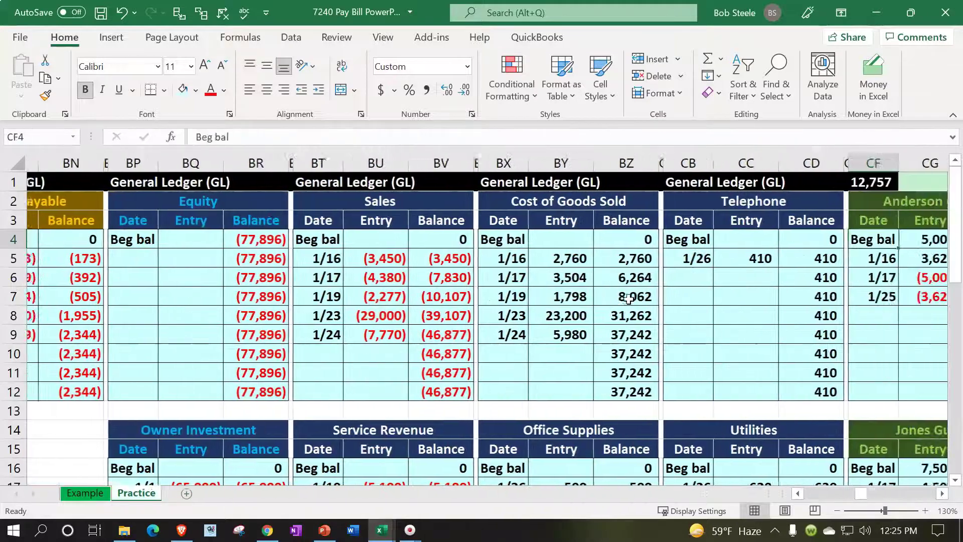
key("Right")
key("Right")
key("Right")
key("Right")
key("Right")
key("Right")
key("Right")
key("Right")
key("Right")
key("Right")
key("Right")
key("Right")
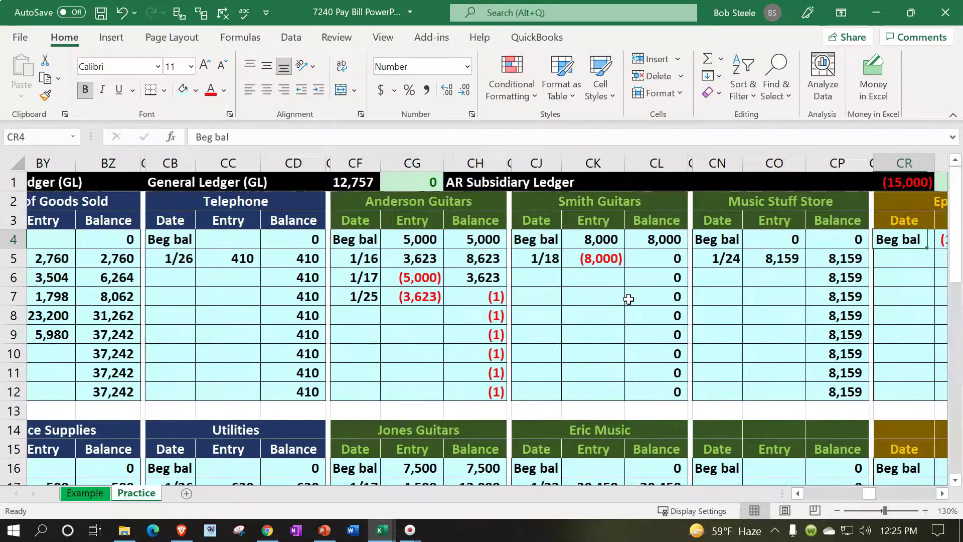
key("Right")
key("Right")
key("Right")
key("Right")
key("Right")
key("Right")
key("Right")
key("Right")
key("Right")
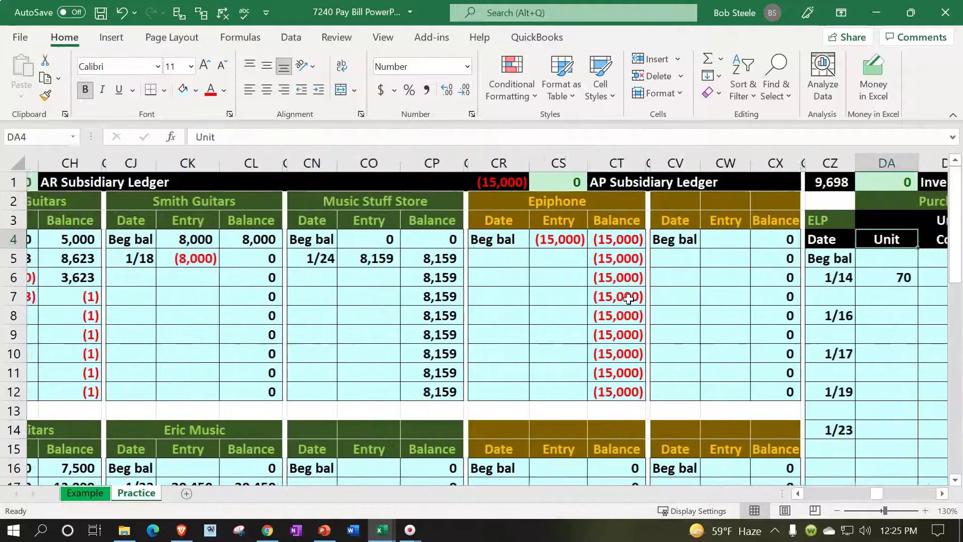
key("Right")
key("Right")
left_click(387, 186)
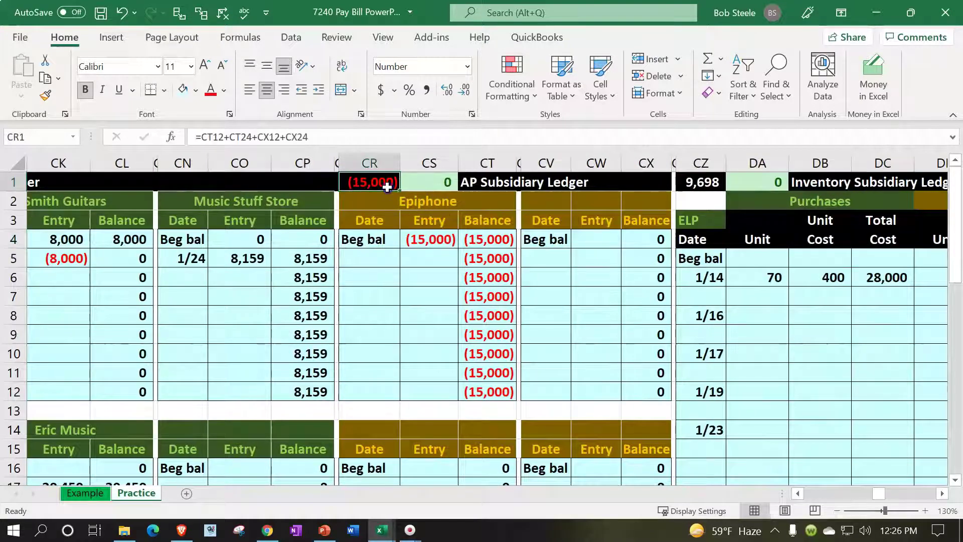
left_click(389, 217)
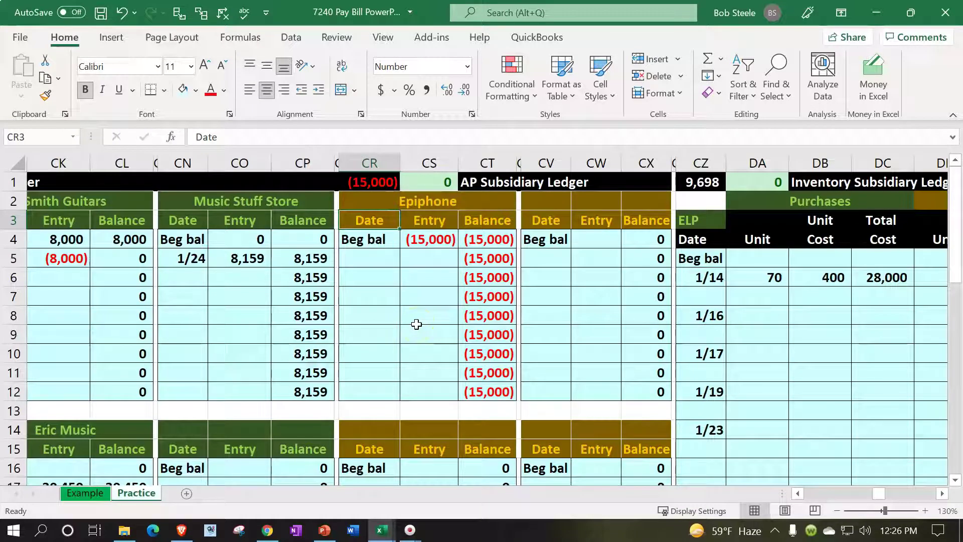
left_click(370, 186)
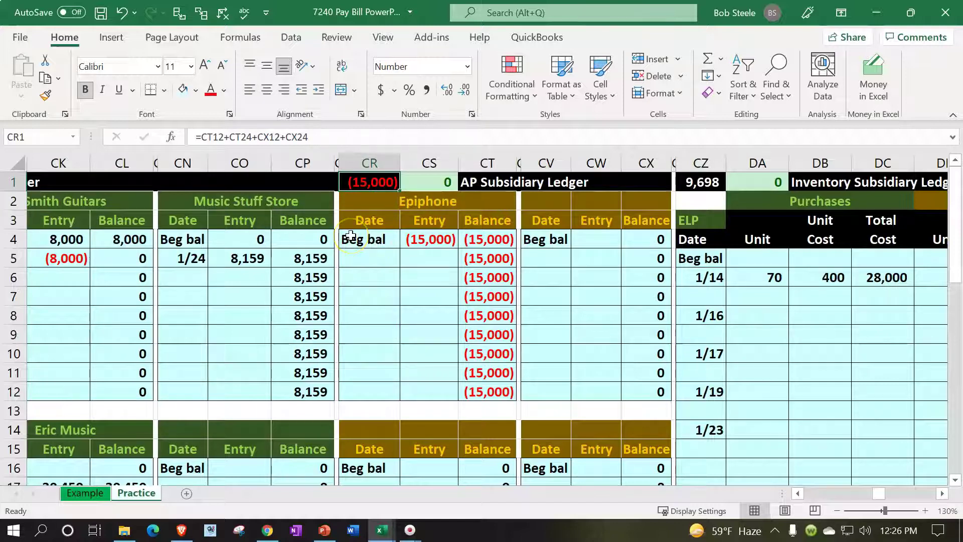
- Format CR1 as Currency with no symbol and negatives in black parentheses
left_click(225, 90)
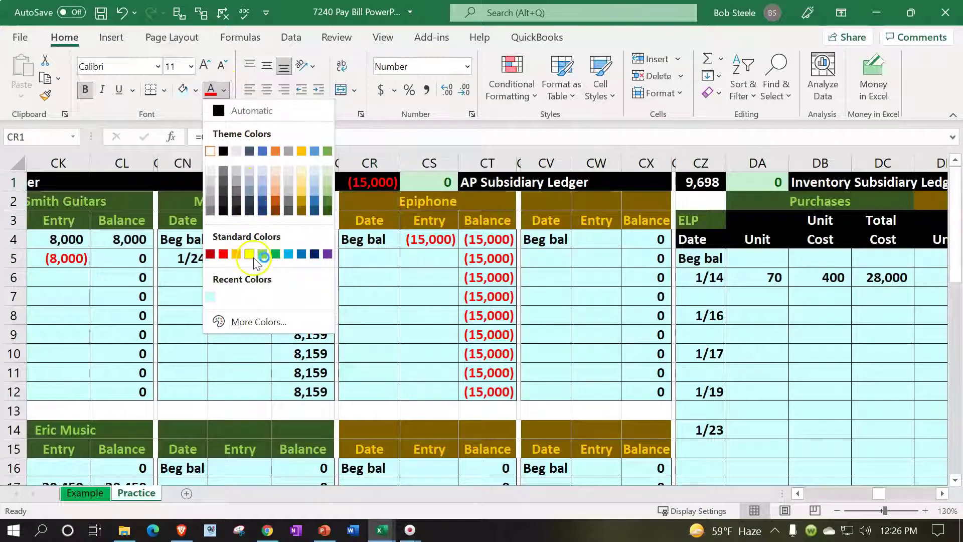
left_click(409, 240)
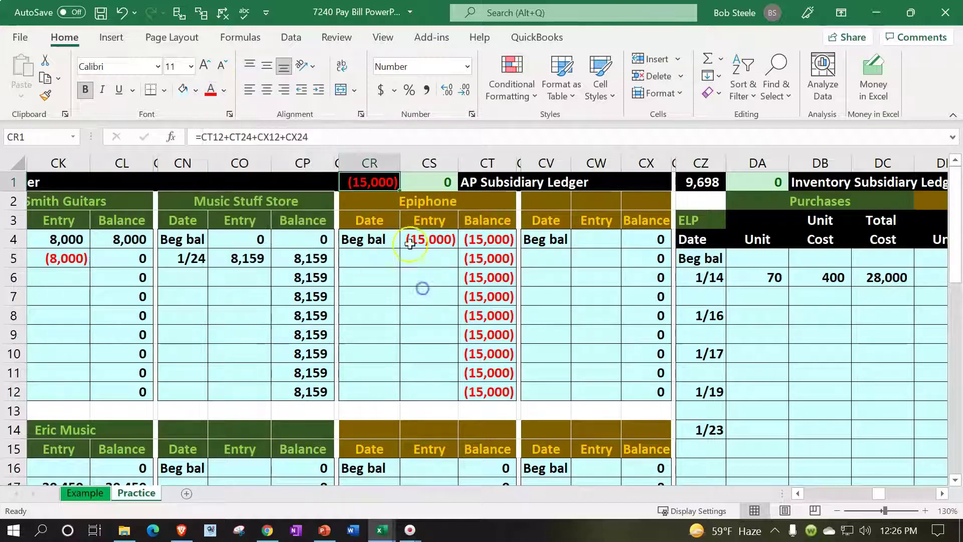
left_click(373, 183)
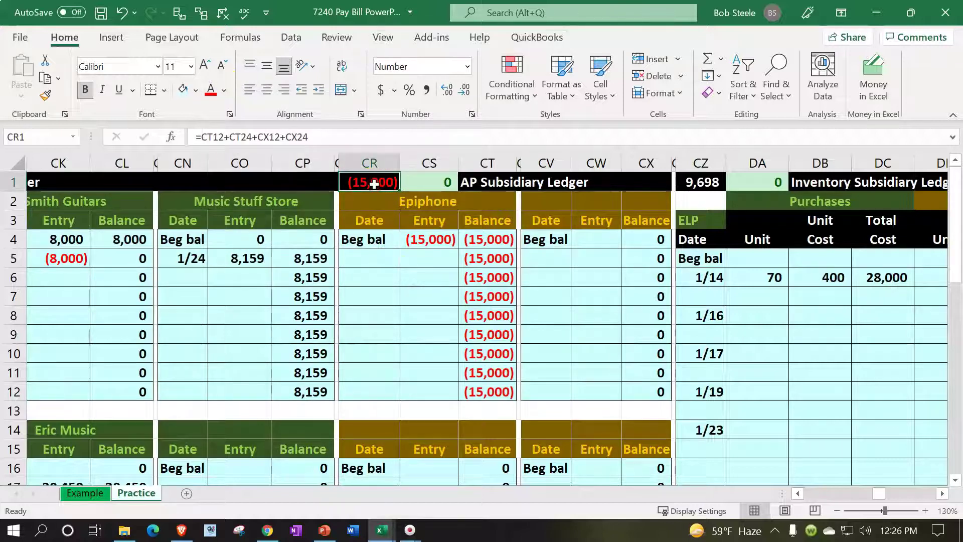
right_click(374, 183)
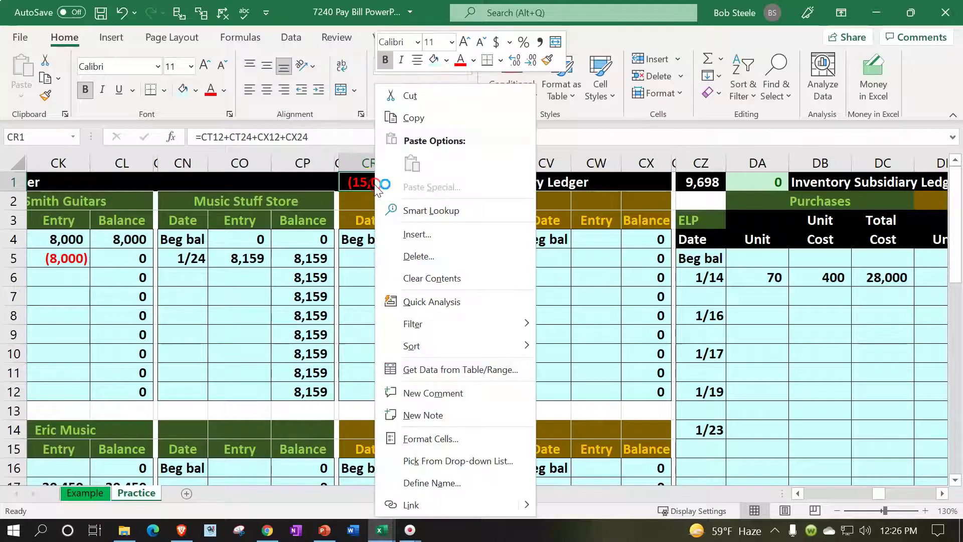
left_click(418, 434)
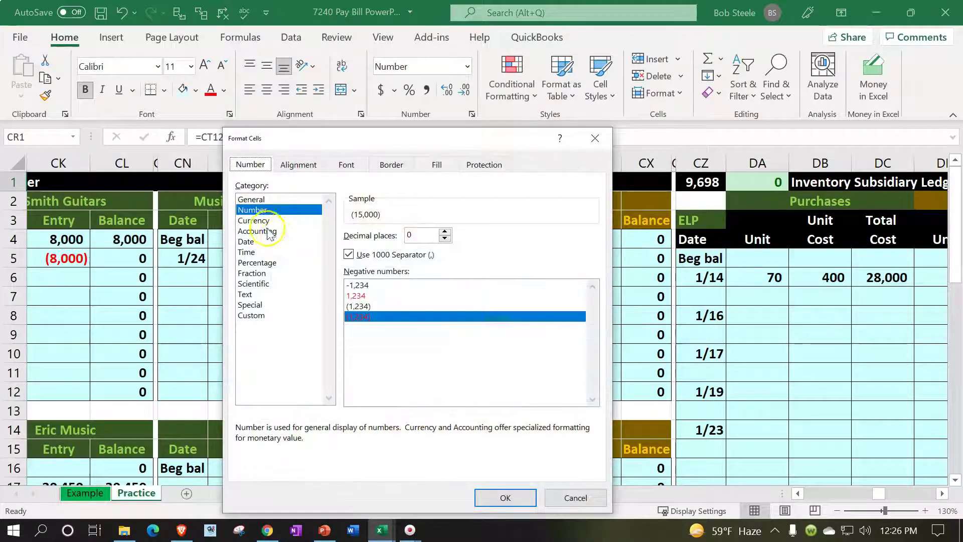
left_click(256, 221)
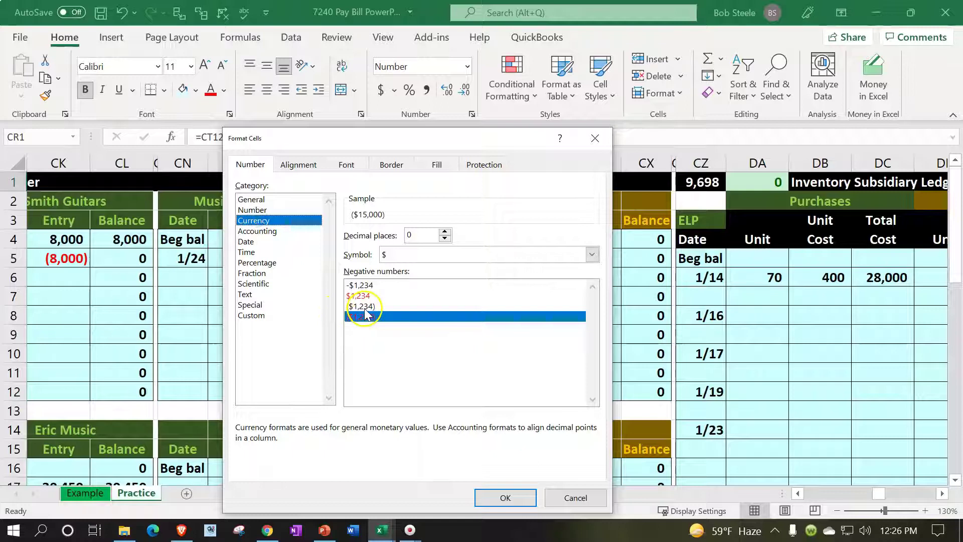
left_click(365, 307)
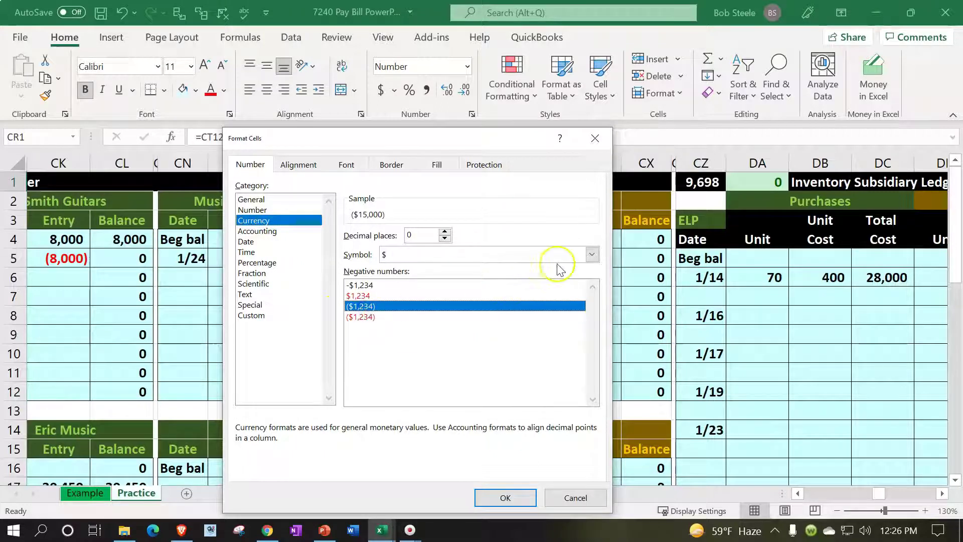
left_click(591, 256)
left_click(447, 265)
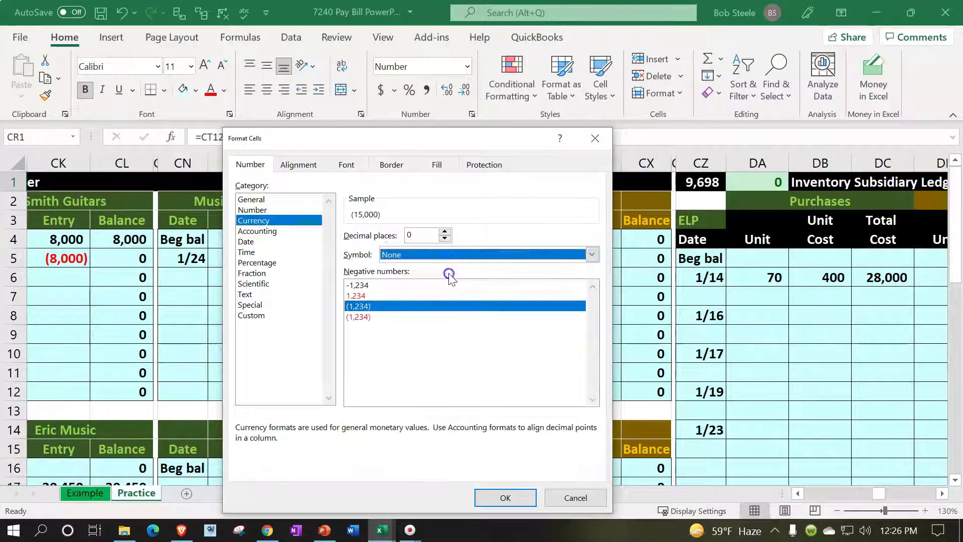
- Make the CR1 check-figure text light green
left_click(505, 497)
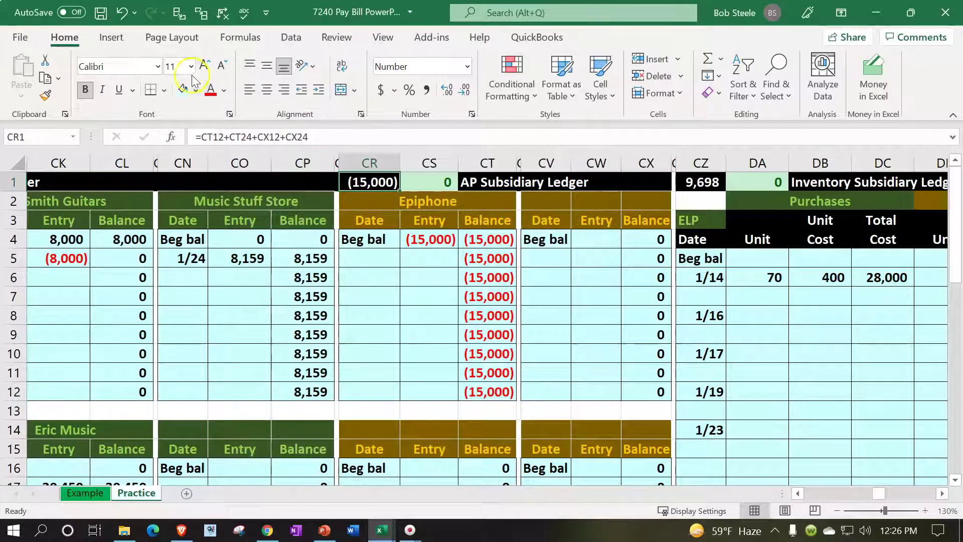
left_click(224, 90)
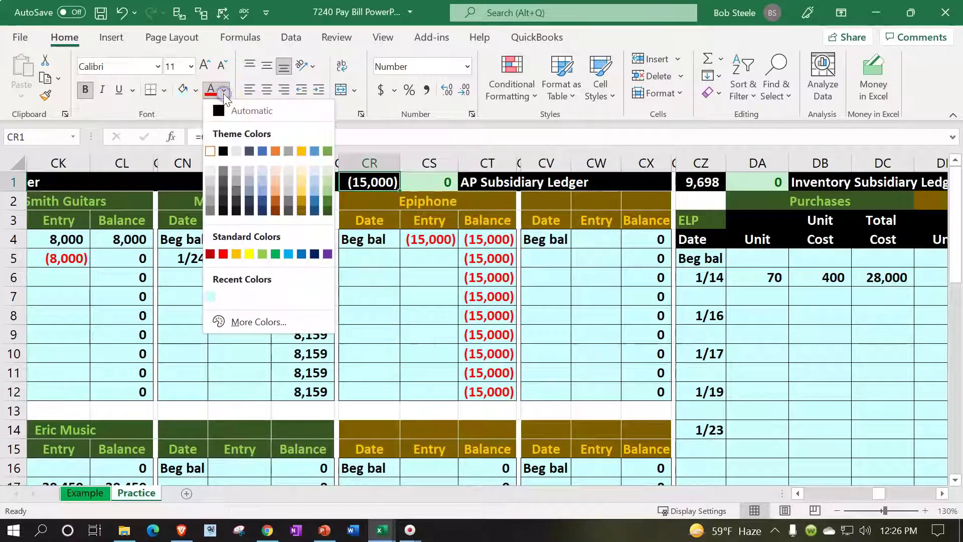
left_click(257, 255)
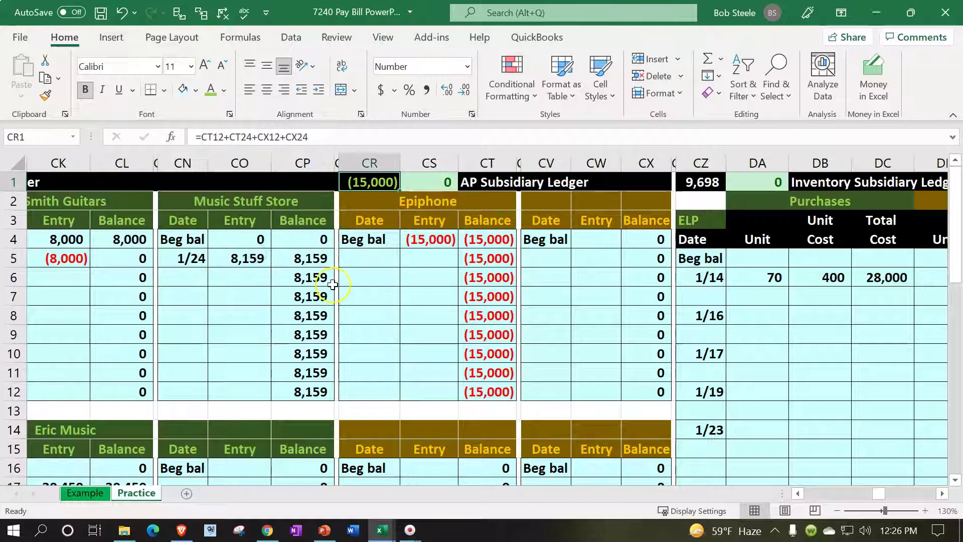
left_click(416, 239)
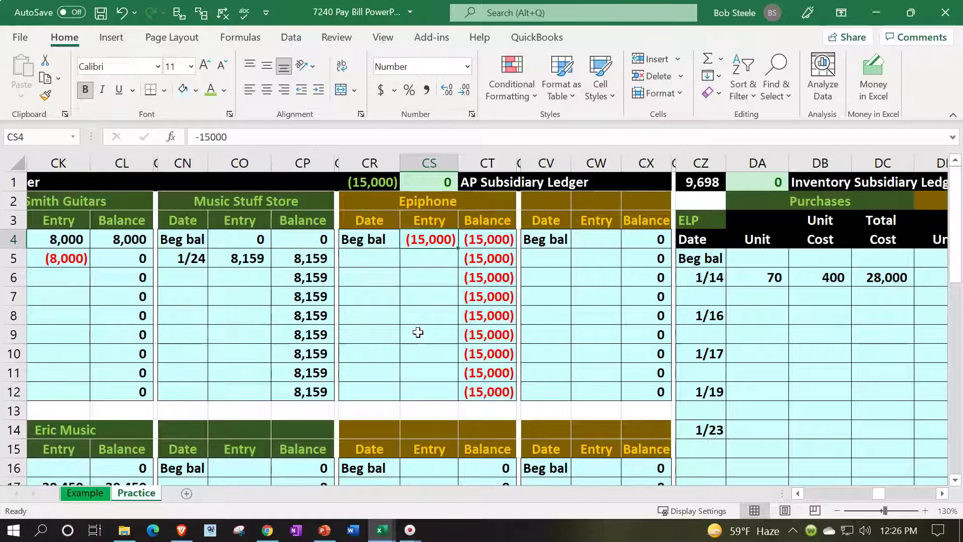
- Enter the date 1/26 in journal cell Z8
key("Down")
key("Left")
key("Left")
key("Left")
key("Left")
key("Left")
key("Left")
key("Left")
key("Left")
key("Left")
key("Left")
key("Left")
key("Left")
key("Left")
key("Left")
key("Left")
key("Left")
key("Left")
key("Left")
key("Left")
key("Left")
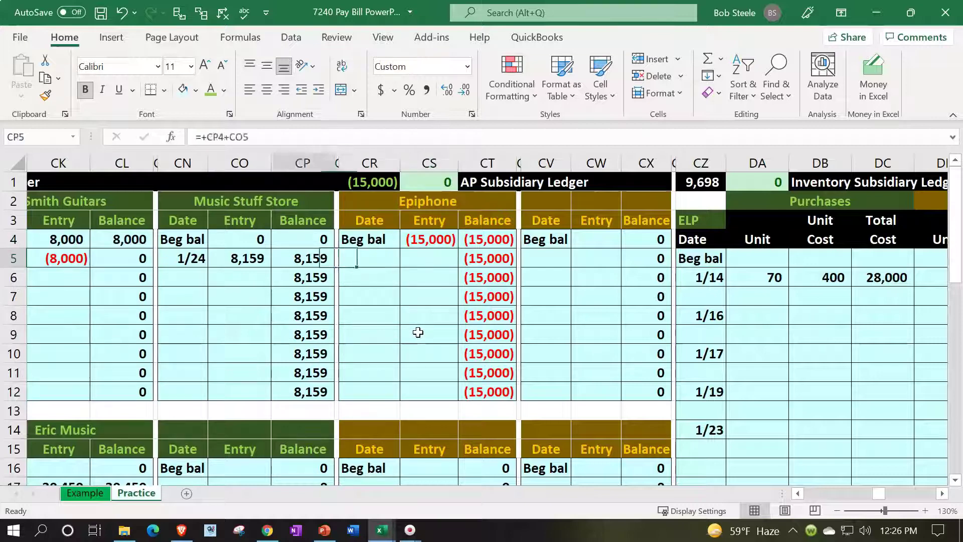
key("Left")
key("Left")
key("Left")
key("Left")
key("Left")
key("Left")
key("Left")
key("Left")
key("Left")
key("Left")
key("Left")
key("Left")
key("Left")
key("Left")
key("Left")
key("Left")
key("Left")
key("Left")
key("Left")
key("Left")
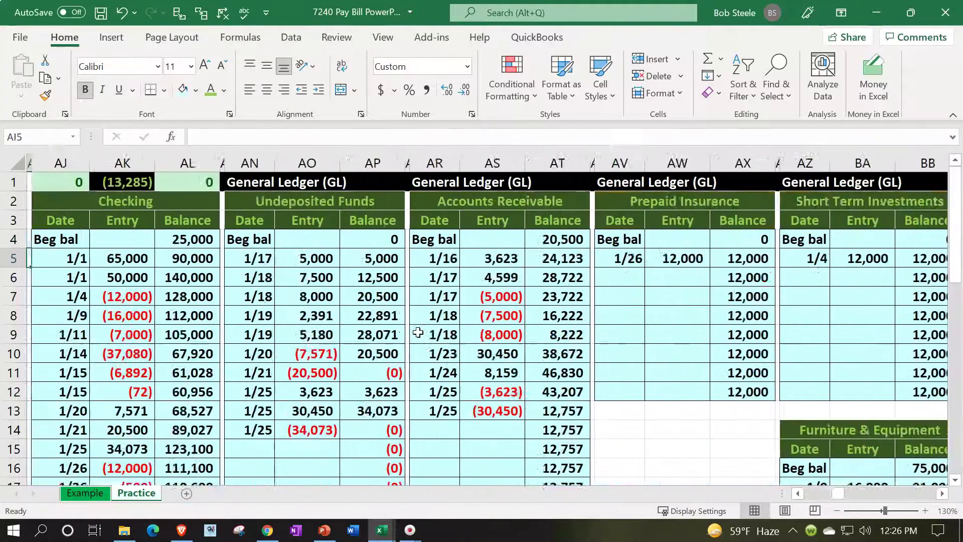
key("Right")
key("Right")
key("Right")
key("Right")
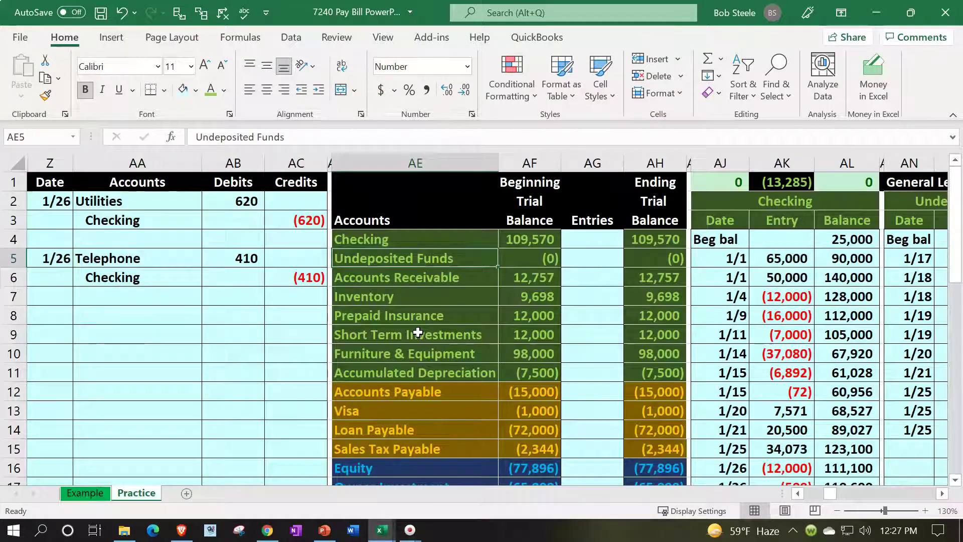
key("Down")
key("Down")
key("Down")
key("Down")
key("Down")
key("Down")
- Link the accounts with =+AE12 (Accounts Payable) and =+AE4 (Checking), indenting Checking
key("Down")
key("Right")
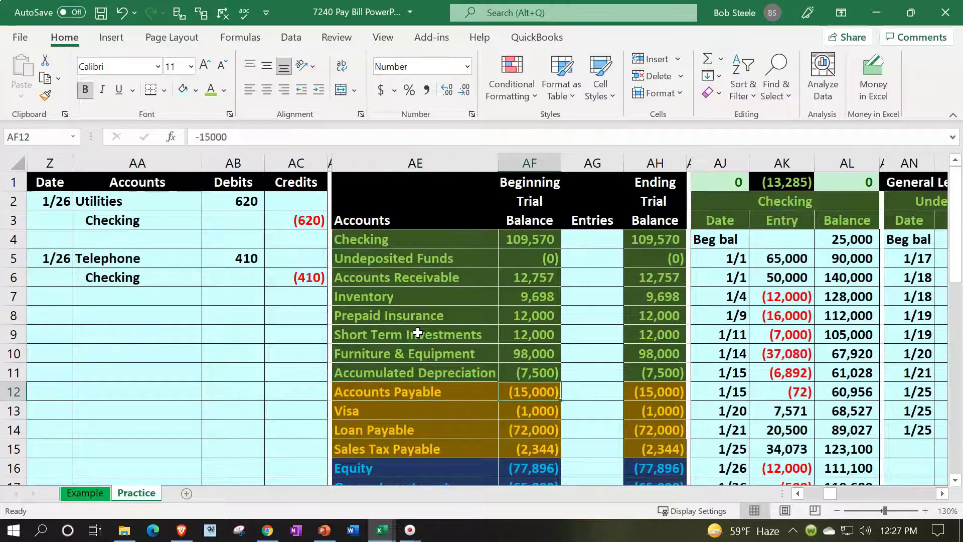
key("Left")
key("Left")
key("Left")
key("Left")
key("Left")
key("Left")
key("Up")
key("Up")
key("Up")
key("Up")
type("1/26")
key("Return")
key("Right")
key("Up")
type("+")
key("Right")
key("Right")
key("Right")
key("Right")
key("Down")
key("Down")
key("Down")
key("Down")
key("Return")
type("+")
key("Right")
key("Right")
key("Right")
key("Up")
key("Up")
key("Up")
key("Up")
key("Up")
key("Right")
key("Return")
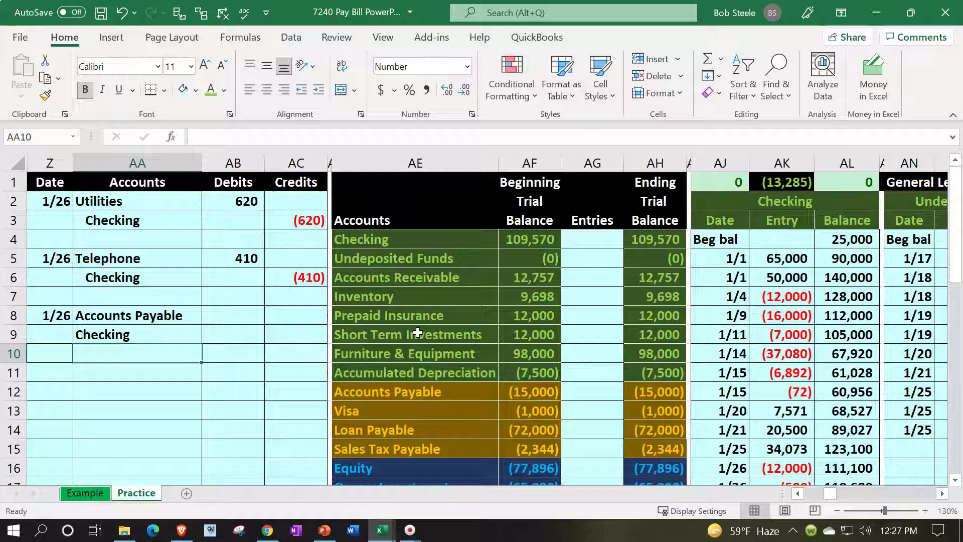
key("Up")
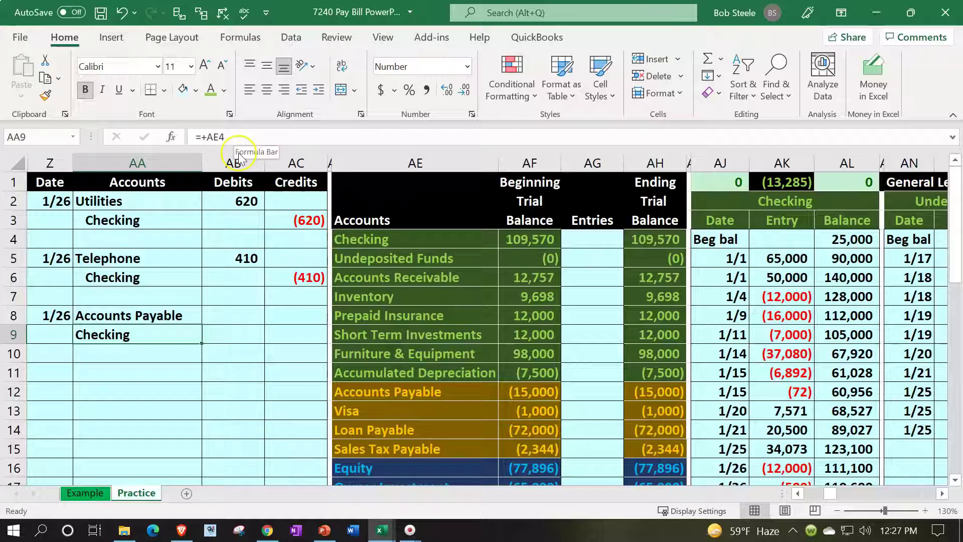
left_click(318, 90)
- Enter the 15000 debit in AB8 and the =-AB8 credit in AC9
key("Up")
key("Right")
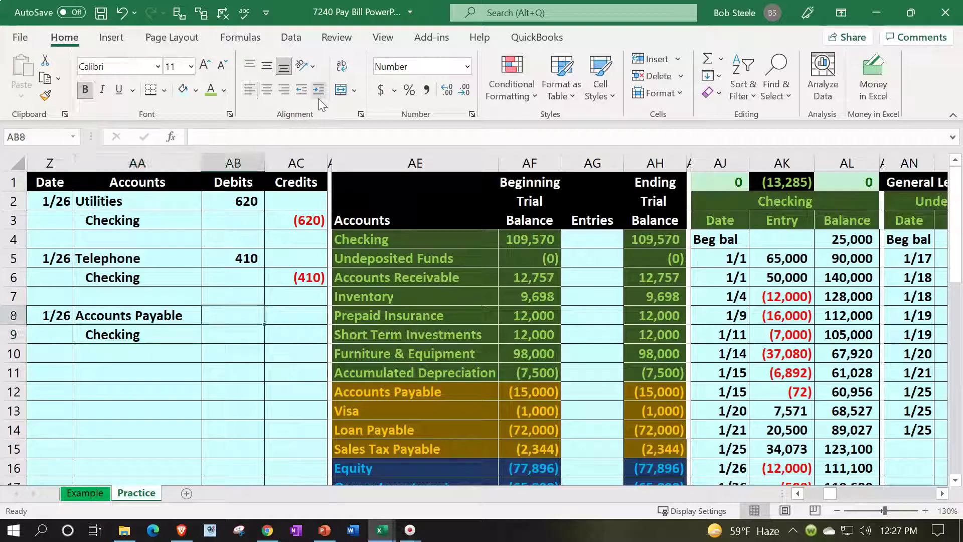
type("5")
key("BackSpace")
type("15000")
key("Return")
key("Right")
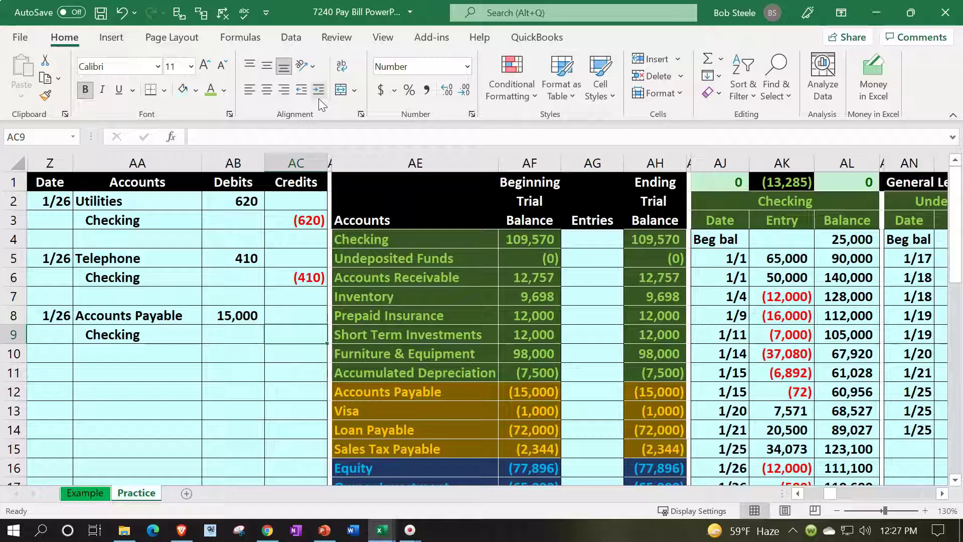
type("=-AB8")
key("Return")
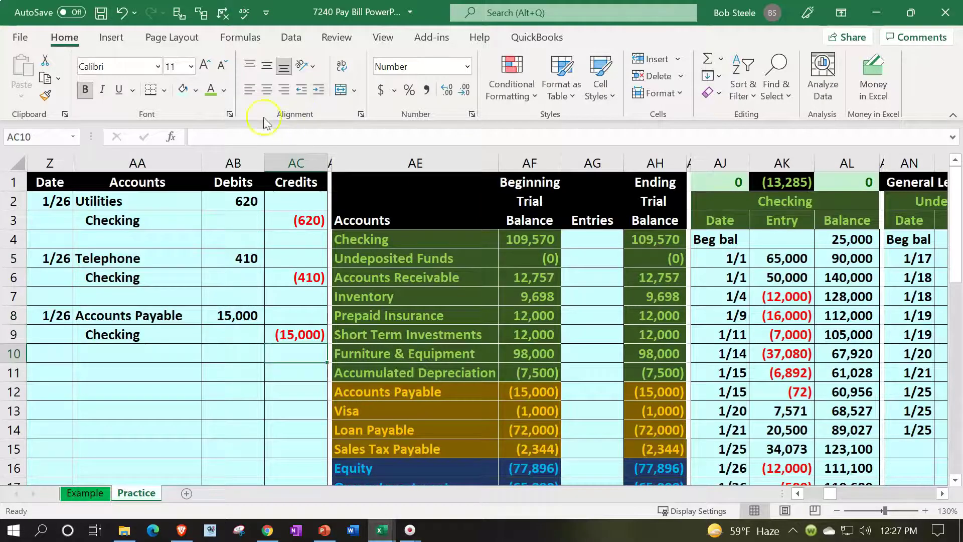
left_click_drag(168, 315, 224, 315)
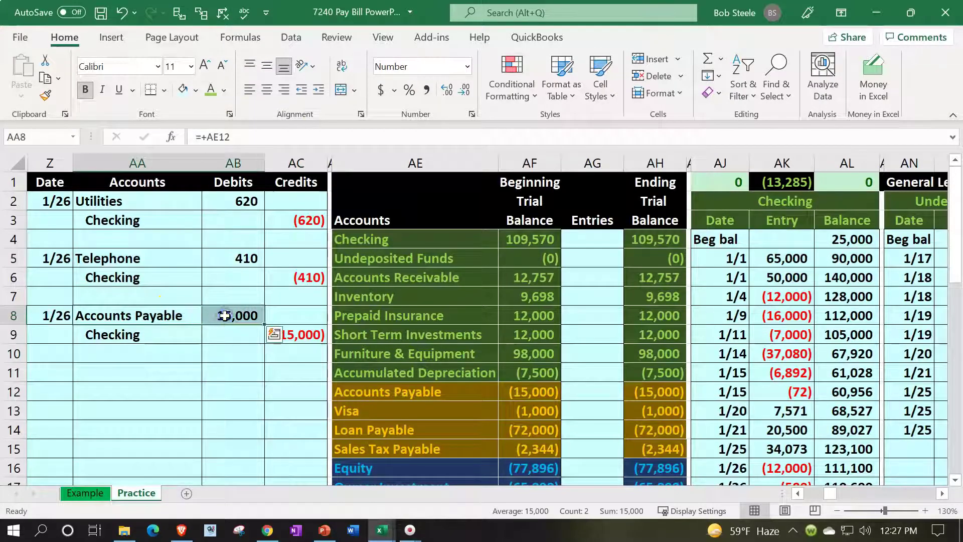
- Enter =AB8 in AG12 and check Accounts Payable's ending balance formula in AH12
key("Down")
key("Down")
key("Down")
key("Down")
key("Right")
key("Right")
key("Right")
key("Right")
key("Right")
key("Right")
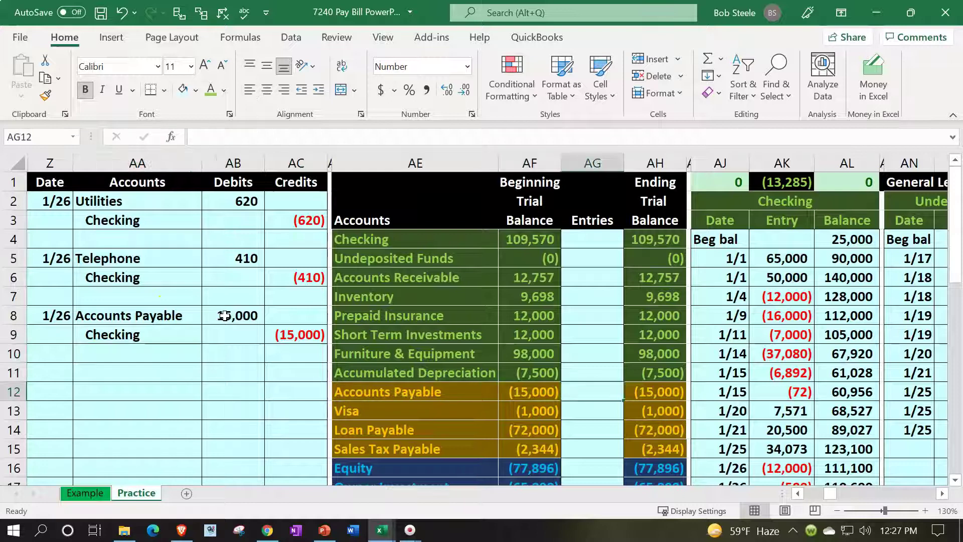
type("=")
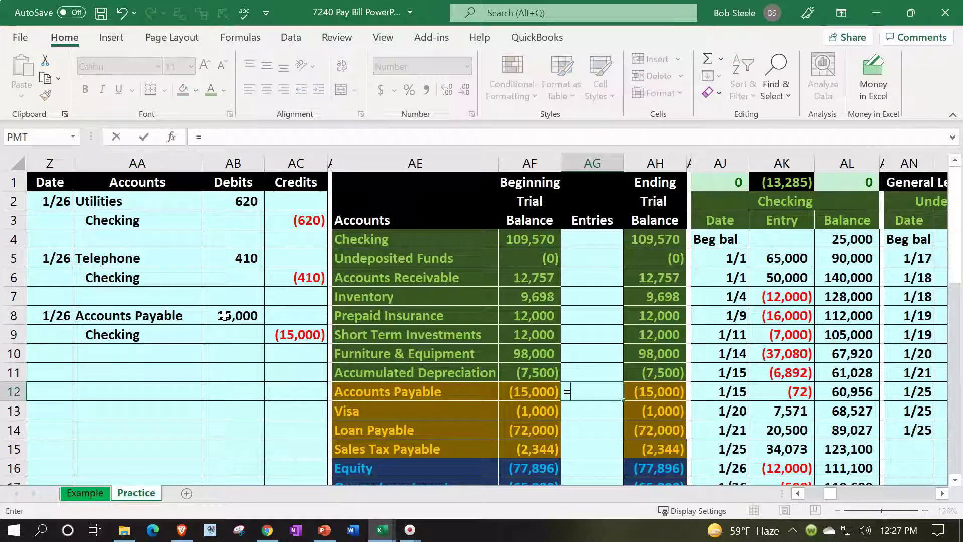
key("Left")
key("Left")
key("Left")
key("Left")
key("Left")
key("Up")
key("Up")
key("Up")
key("Up")
key("Return")
key("Up")
key("Left")
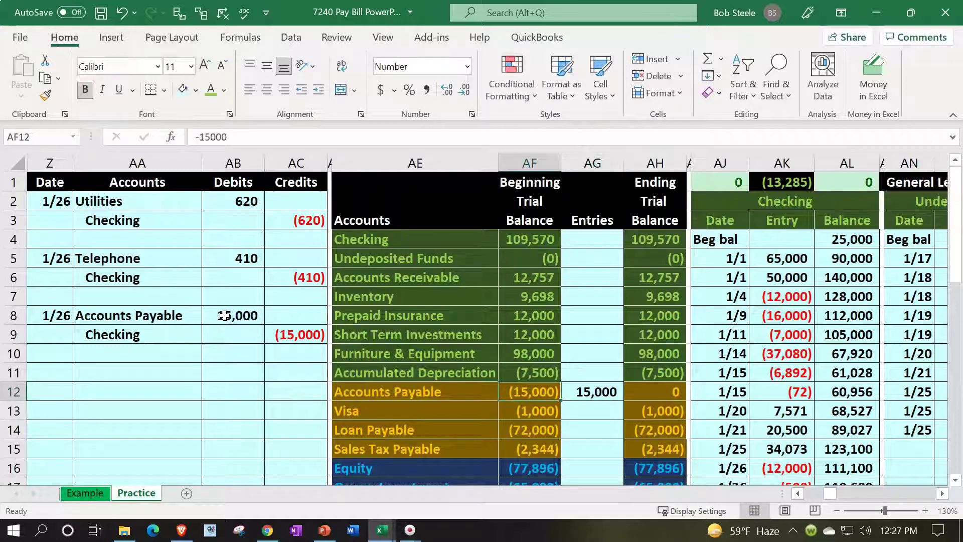
key("Right")
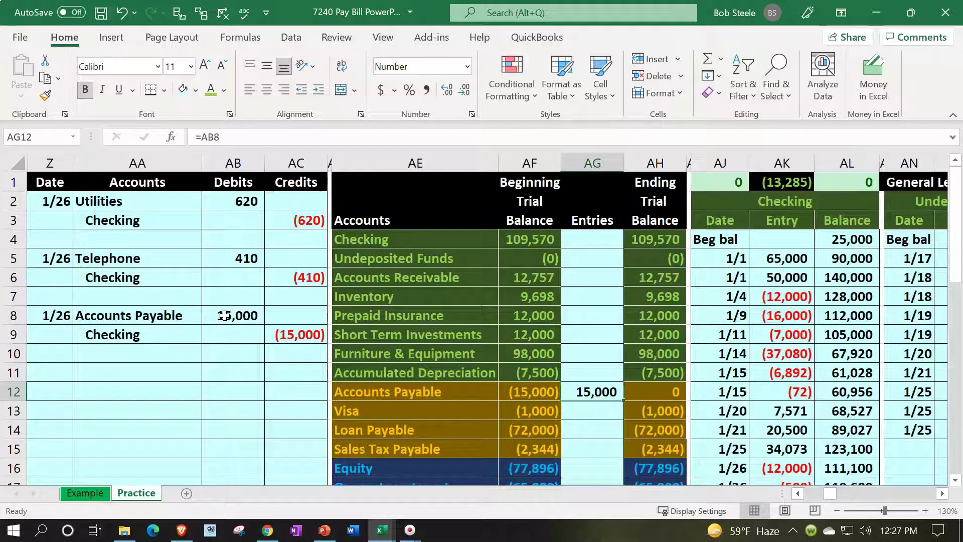
key("Right")
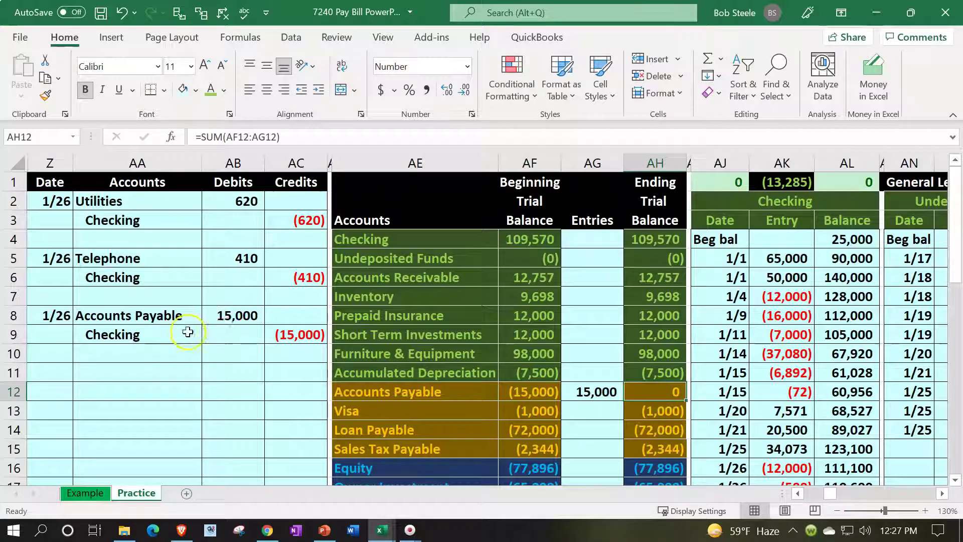
- Enter =AC9 in AG4 and check Checking's ending balance formula in AH4
left_click_drag(189, 333, 268, 333)
left_click(586, 245)
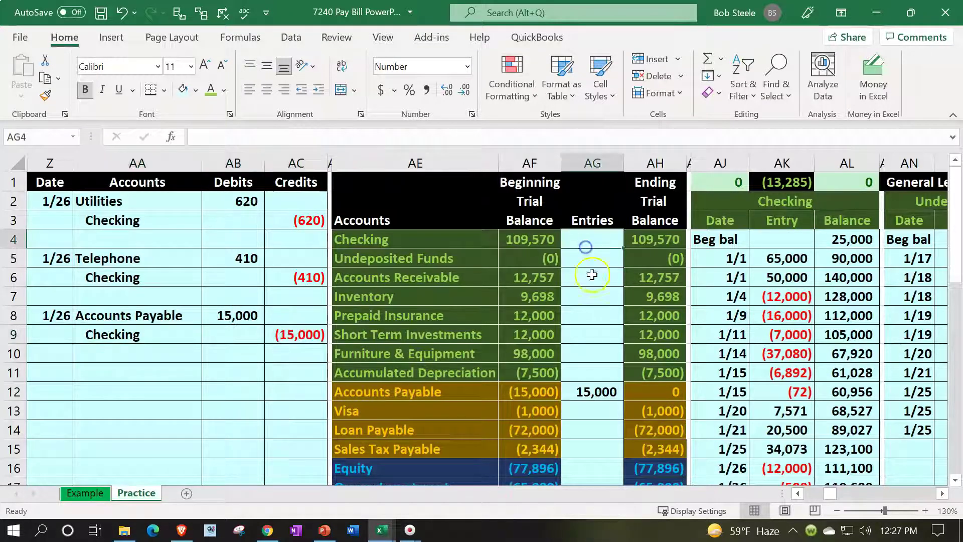
type("=")
key("Left")
key("Left")
key("Down")
key("Down")
key("Down")
key("Down")
key("Down")
key("Left")
key("Left")
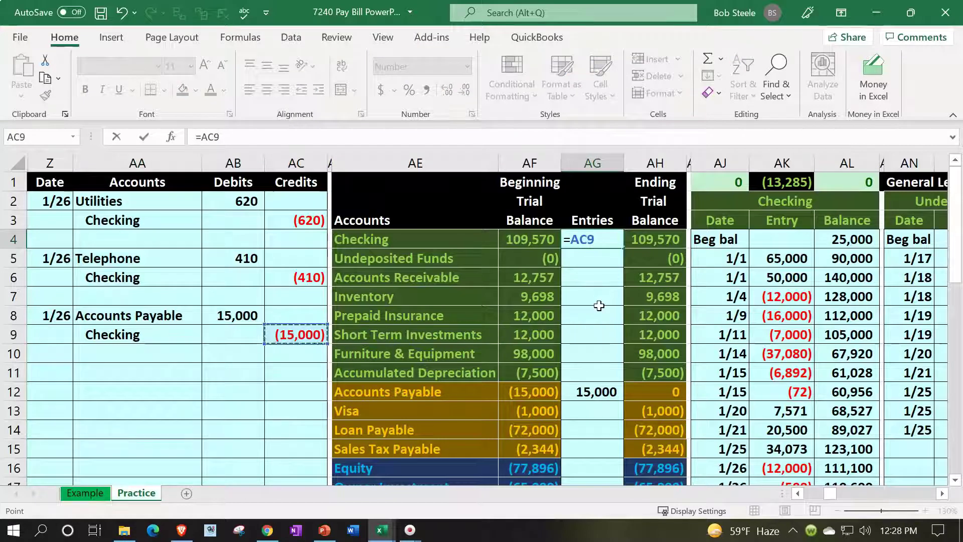
key("Return")
key("Up")
key("Left")
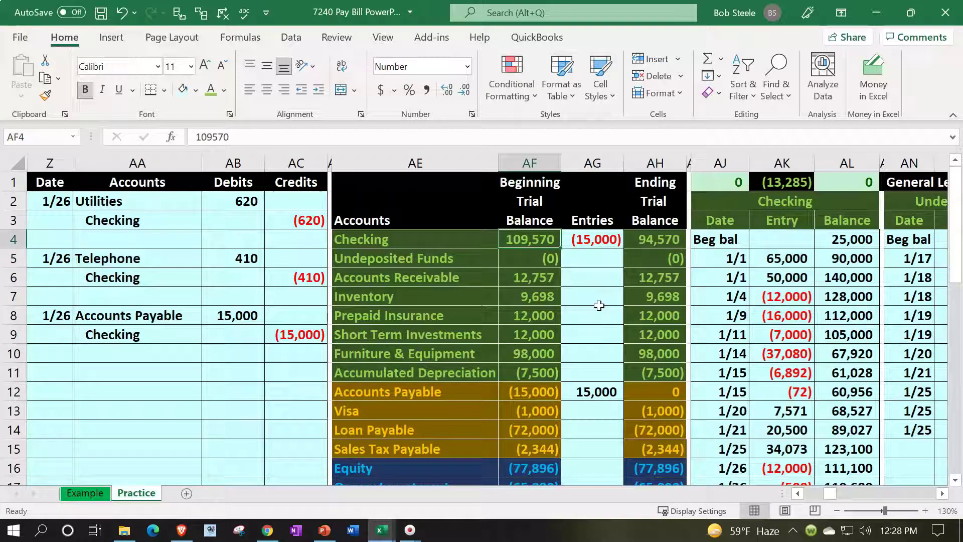
key("Right")
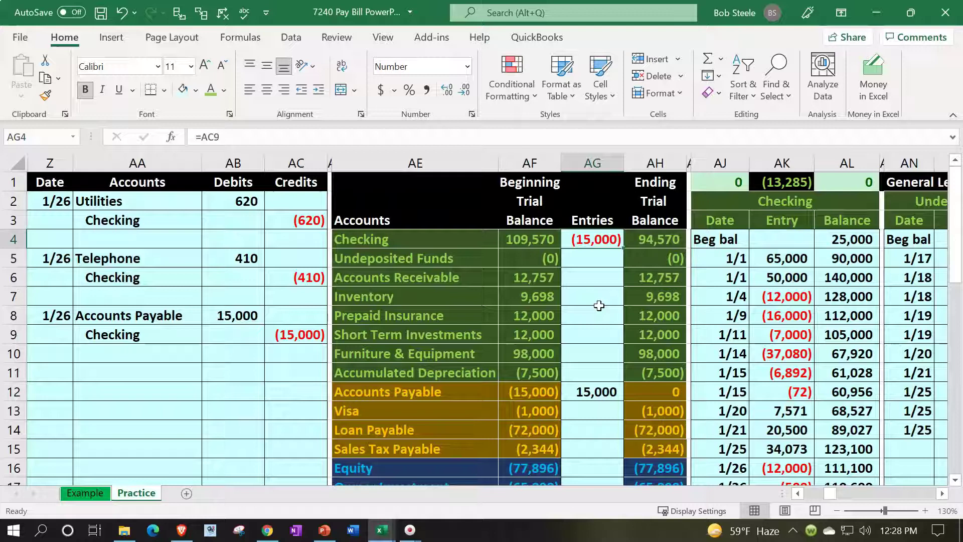
key("Right")
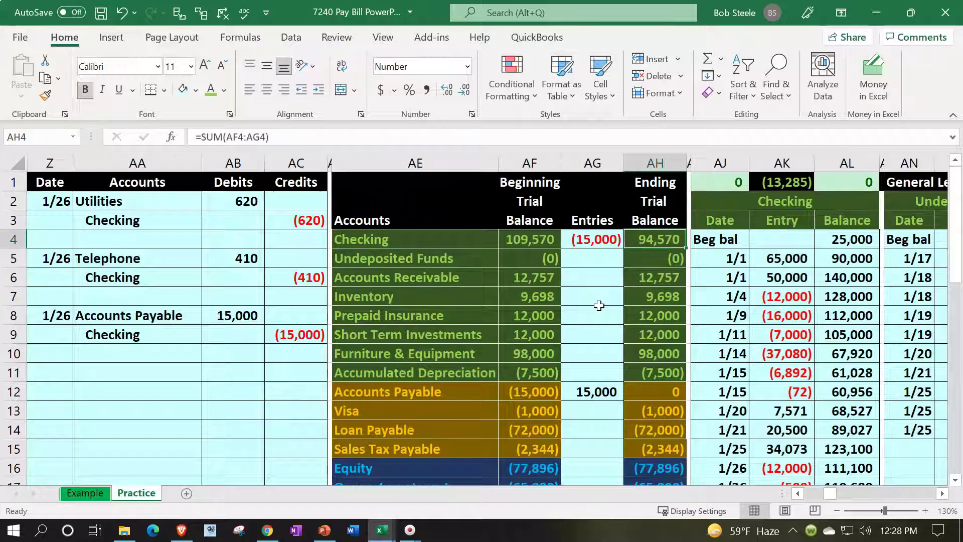
- Navigate to the first empty row of the Accounts Payable general ledger
left_click_drag(165, 320, 210, 308)
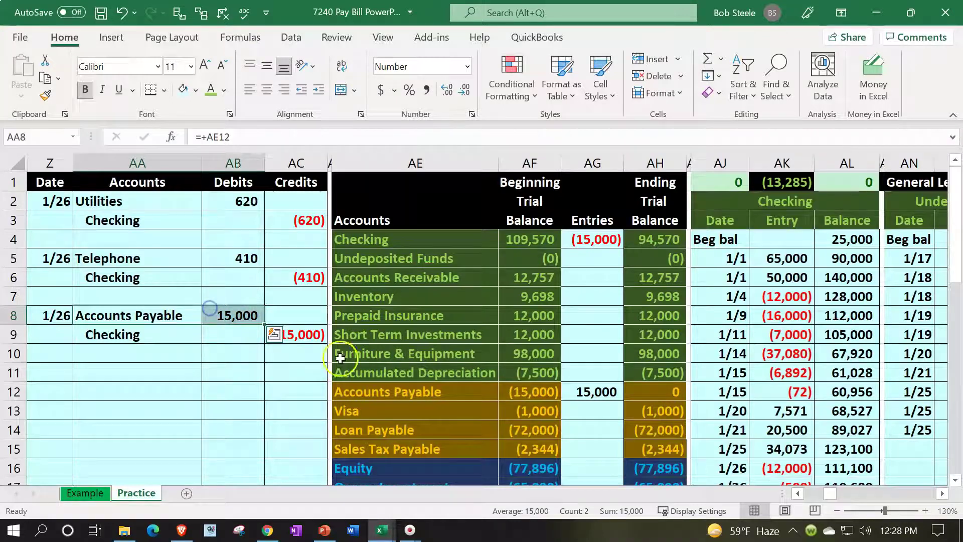
left_click(389, 391)
left_click(533, 275)
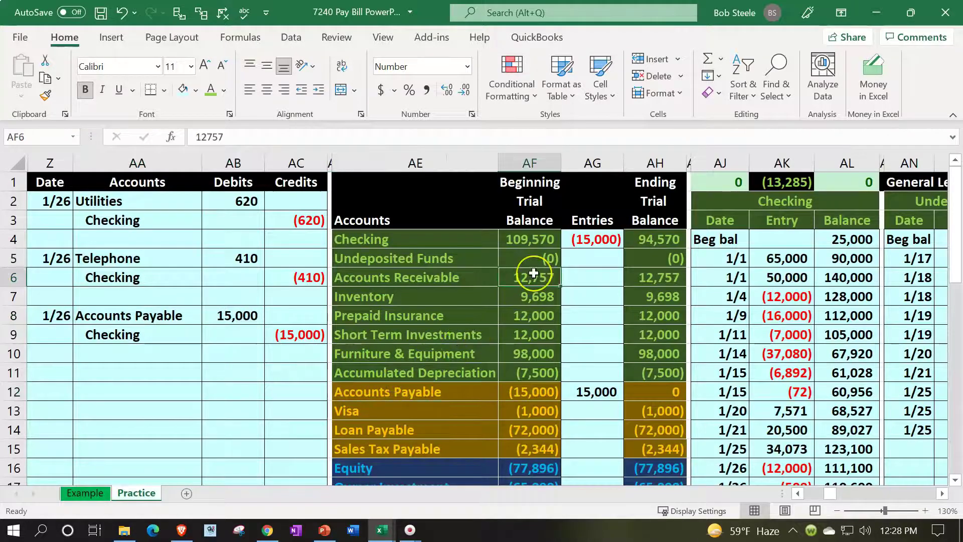
key("Right")
key("Right")
key("Right")
key("Right")
key("Right")
key("Right")
key("Right")
key("Right")
key("Right")
key("Right")
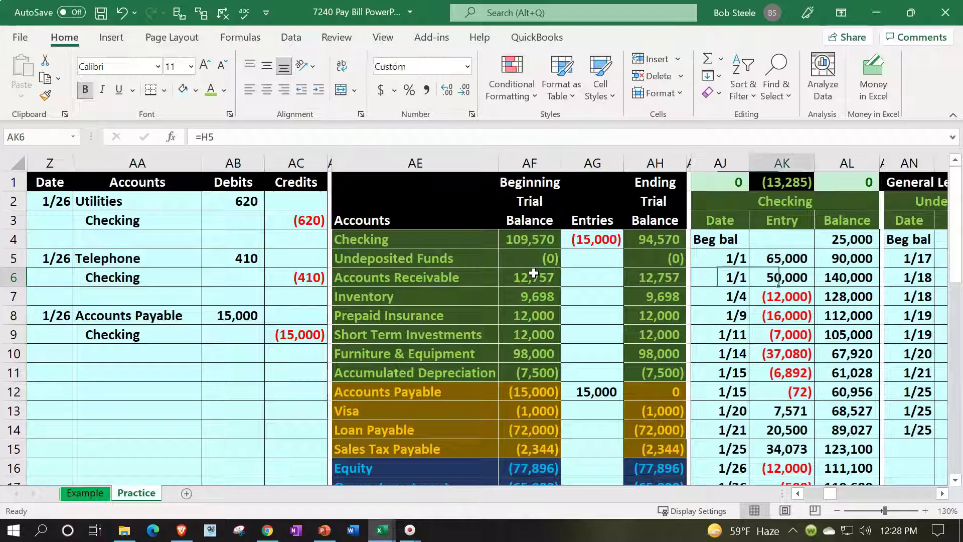
key("Right")
key("Right")
key("Right")
key("Right")
key("Right")
key("Right")
key("Right")
key("Right")
key("Right")
key("Right")
key("Right")
key("Right")
key("Right")
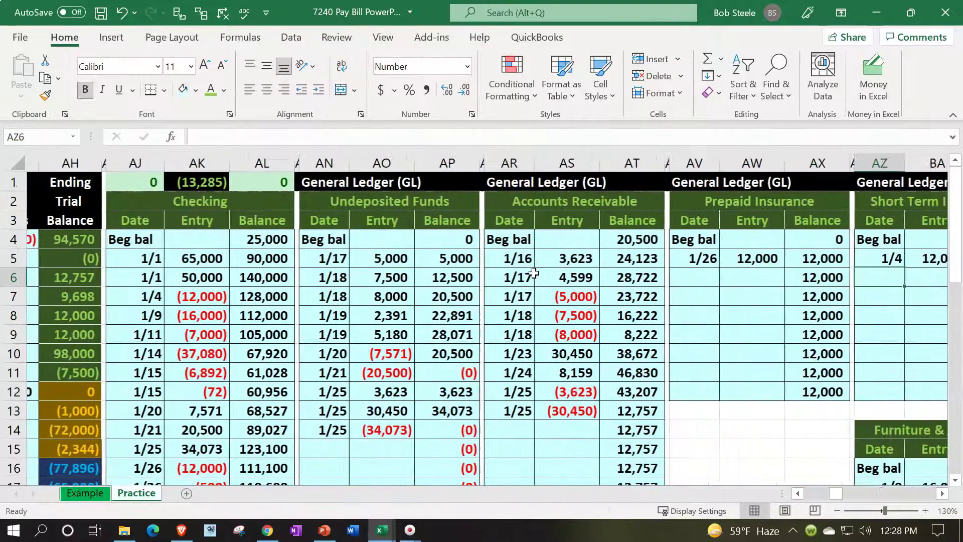
key("Right")
key("Right")
key("Right")
key("Right")
key("Right")
key("Right")
key("Right")
key("Right")
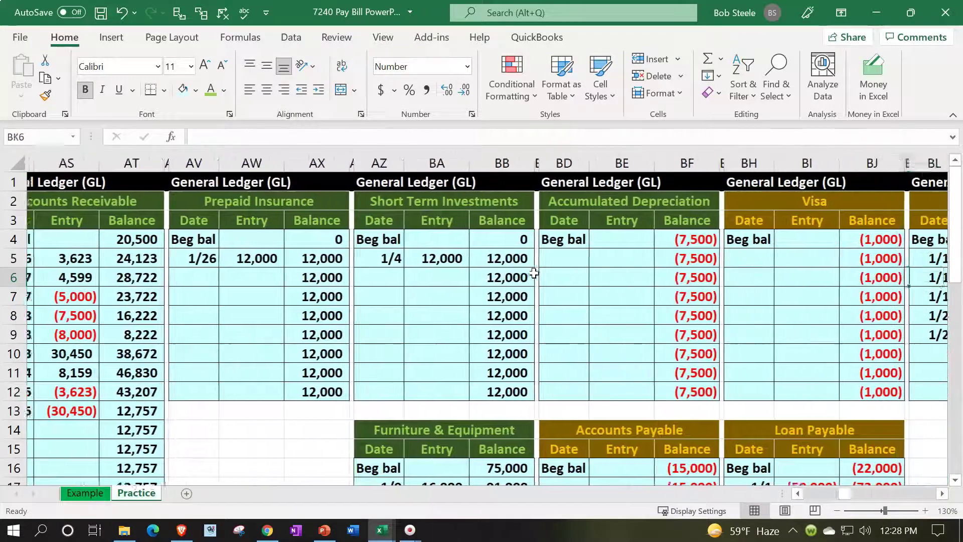
key("Down")
key("Down")
key("Down")
key("Down")
key("Down")
key("Down")
key("Down")
key("Down")
key("Down")
key("Down")
key("Down")
key("Down")
key("Down")
key("Down")
key("Down")
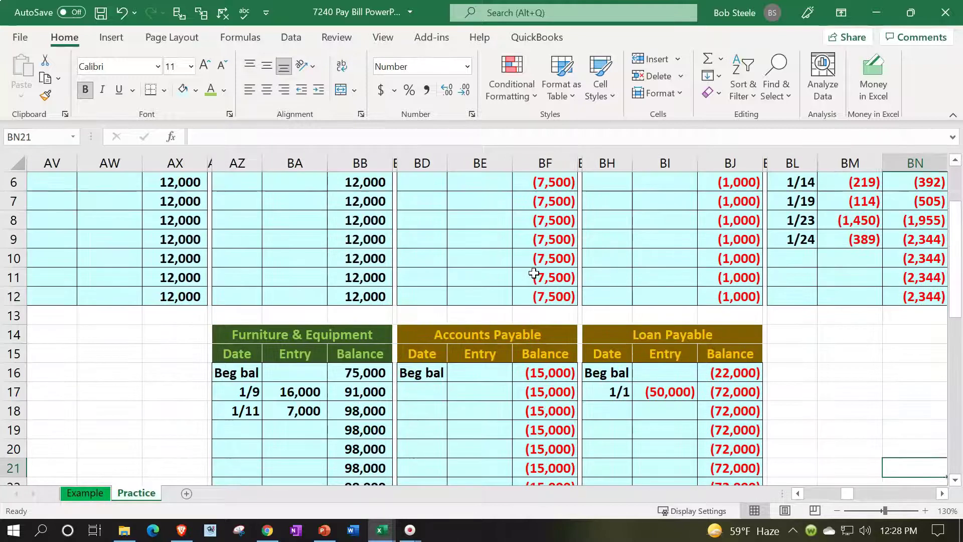
key("Left")
key("Left")
key("Left")
key("Left")
key("Left")
key("Left")
key("Left")
key("Left")
key("Left")
key("Left")
key("Up")
key("Up")
key("Up")
key("Up")
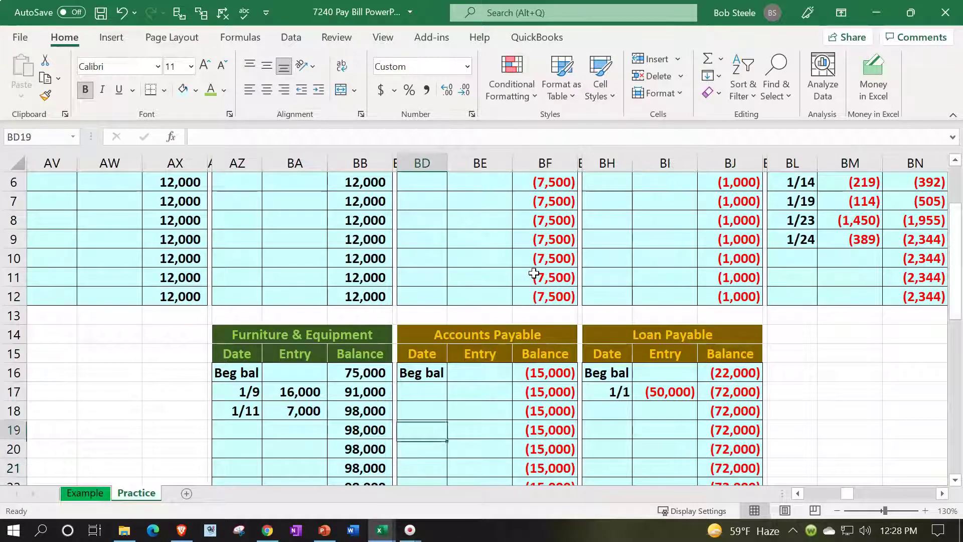
scroll(533, 273, "up", 2)
scroll(534, 273, "down", 2)
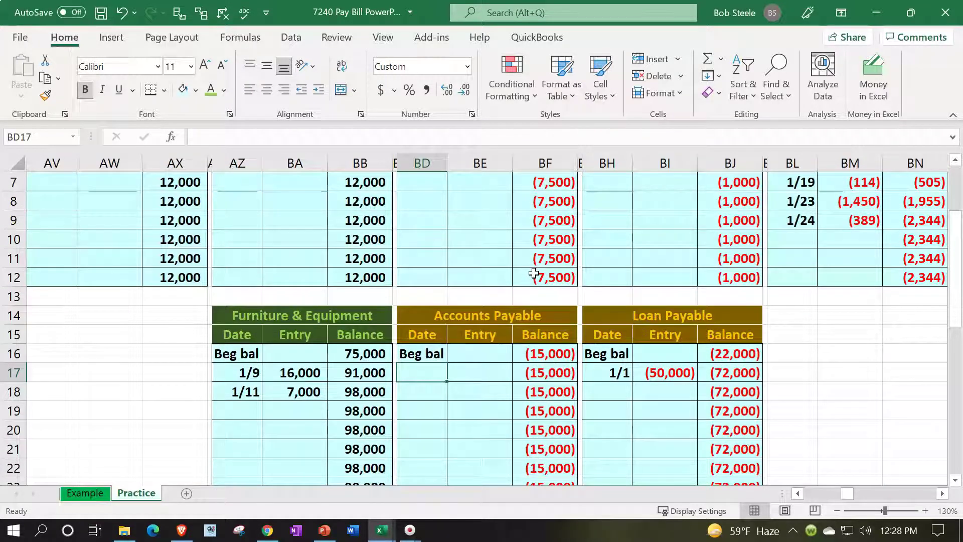
- Enter 1/26 in BD17 and link BE17 to the 15,000 journal debit with =AB8
type("1/26")
key("Return")
key("Right")
key("Up")
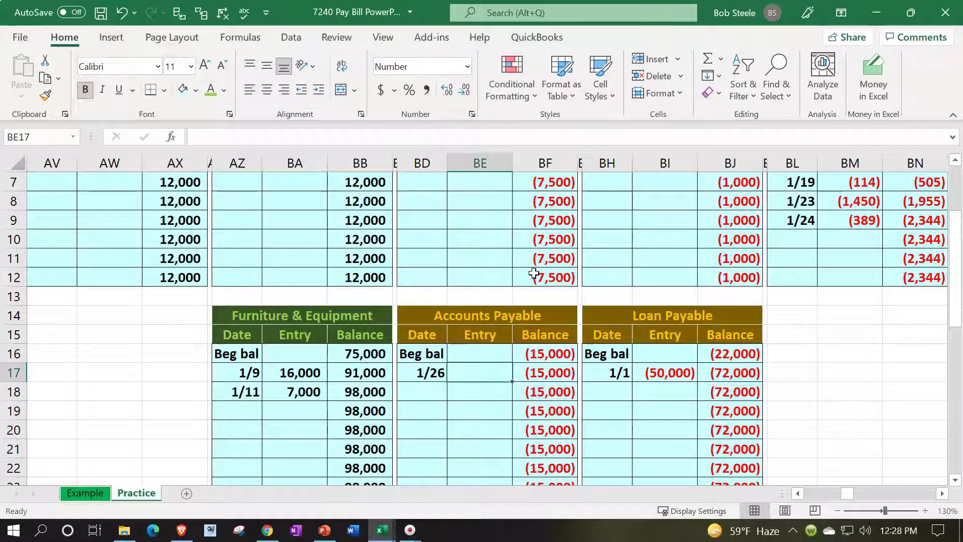
type("=")
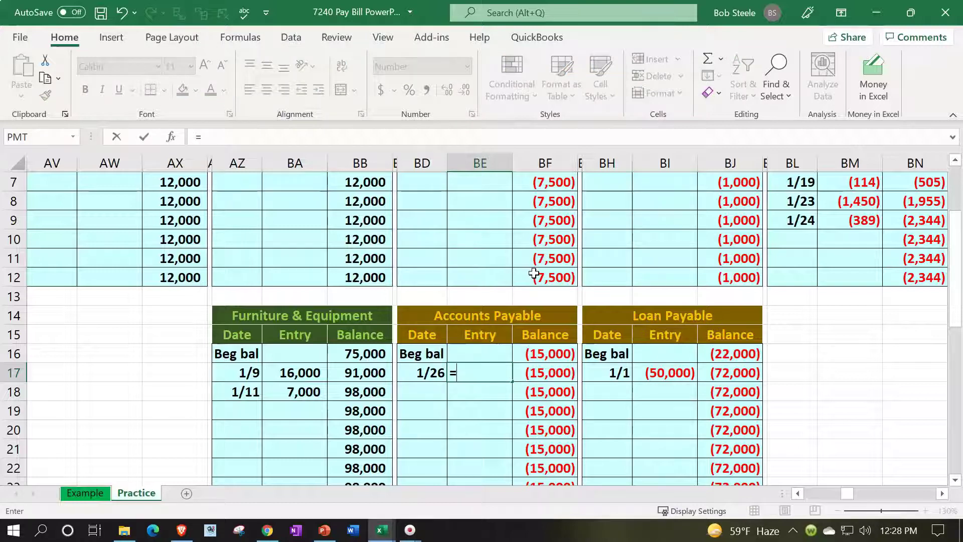
key("Left")
key("Left")
key("Left")
key("Left")
key("Left")
key("Left")
key("Left")
key("Left")
key("Left")
key("Left")
key("Left")
key("Left")
key("Left")
key("Left")
key("Left")
key("Left")
key("Left")
key("Left")
key("Left")
key("Left")
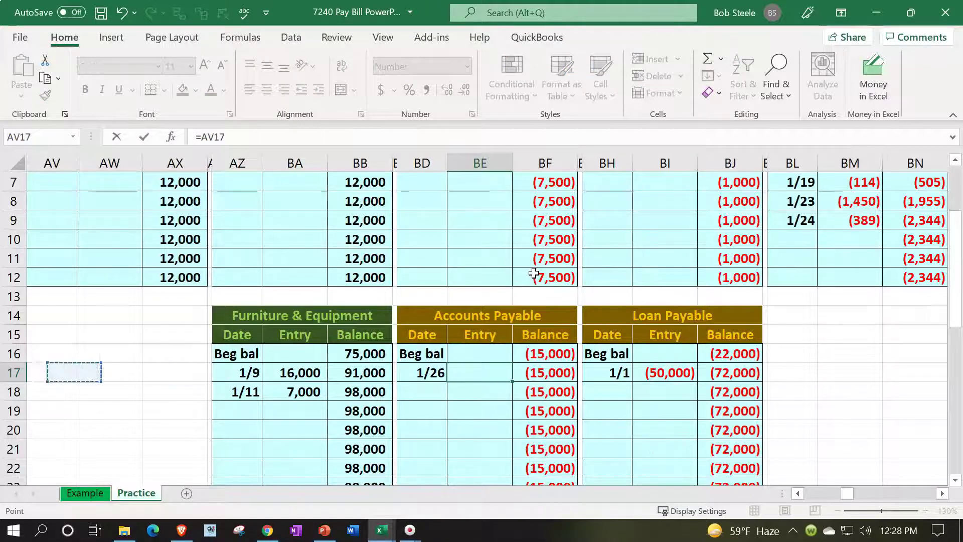
key("Left")
key("Up")
key("Up")
key("Up")
key("Up")
key("Up")
key("Up")
key("Up")
key("Up")
key("Up")
key("Right")
key("Right")
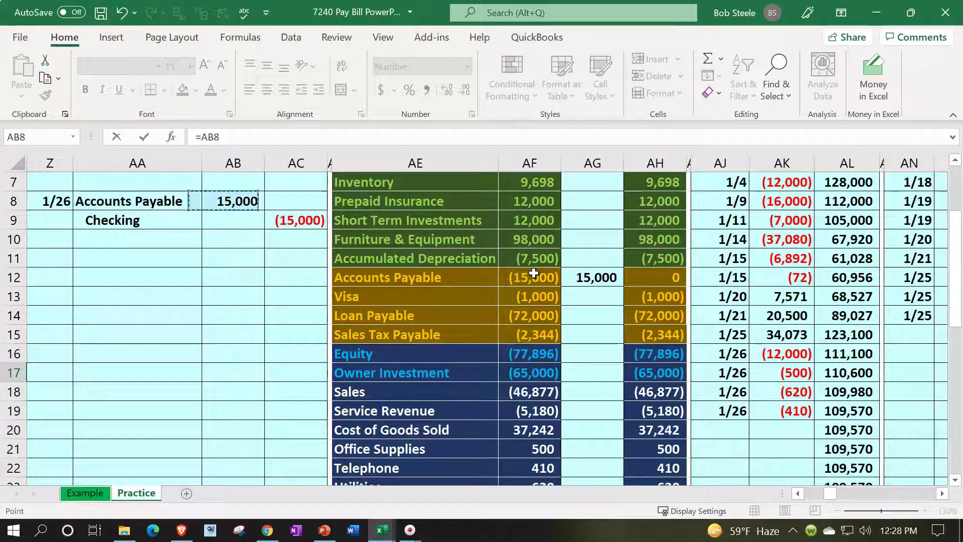
key("Return")
key("Right")
key("Up")
key("Right")
- Verify the new entry and the running balance formula, then return to the check figures
key("Up")
key("Left")
key("Left")
key("Down")
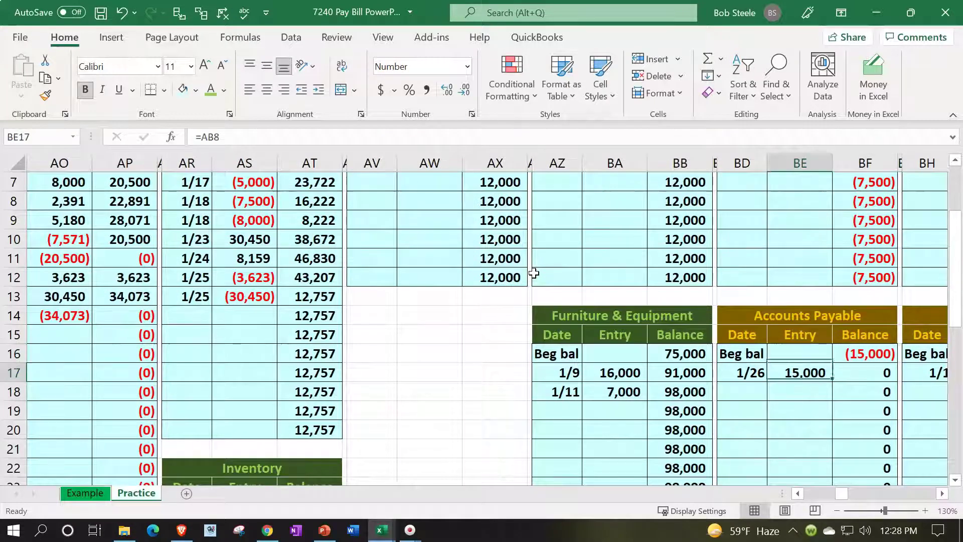
key("Right")
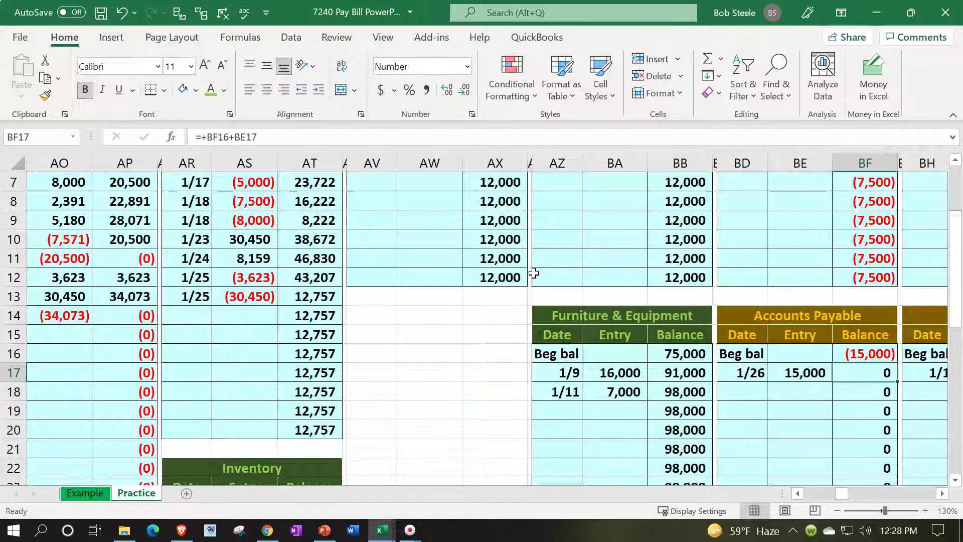
key("Up")
key("Down")
key("ctrl+Up")
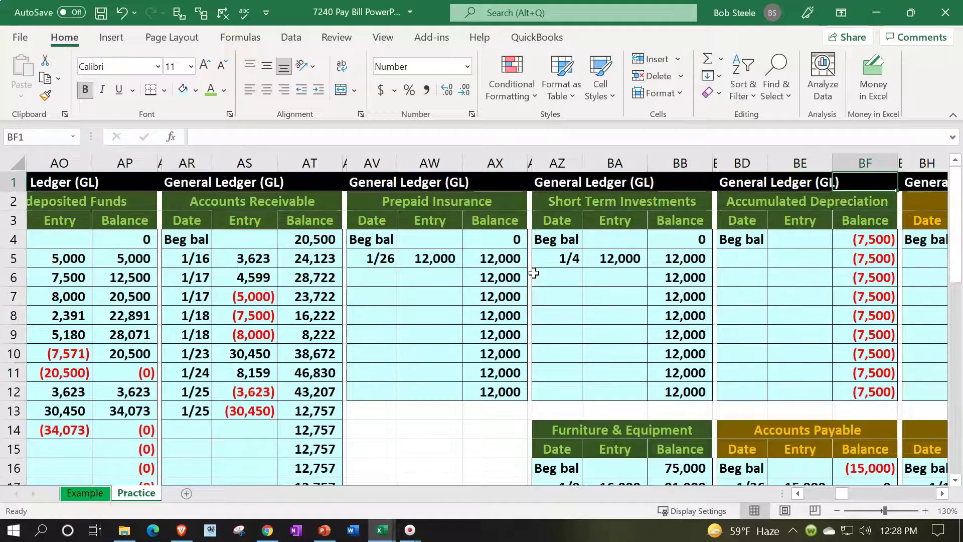
key("Left")
key("Left")
key("Left")
key("Left")
key("Left")
key("Left")
key("Left")
key("Left")
key("Left")
key("Left")
key("Left")
key("Left")
key("Left")
key("Left")
key("Left")
key("Left")
key("Left")
key("Left")
key("Left")
key("Left")
key("Left")
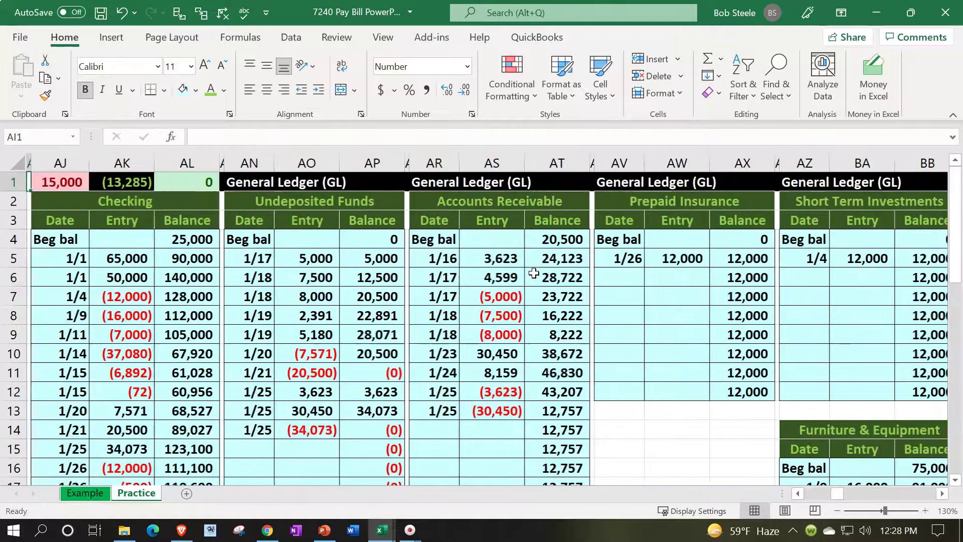
key("Left")
key("Left")
key("Left")
key("Left")
key("Left")
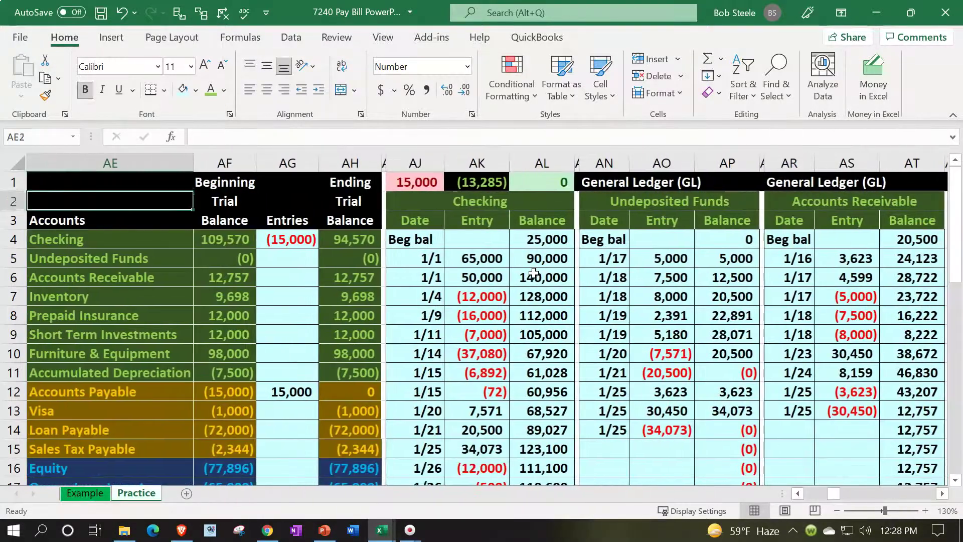
- Review the trial balance ending balances and return to the journal entry columns
key("Down")
key("Down")
key("Down")
key("Down")
key("Down")
key("Down")
key("Down")
key("Down")
key("Down")
key("Right")
key("Right")
key("Right")
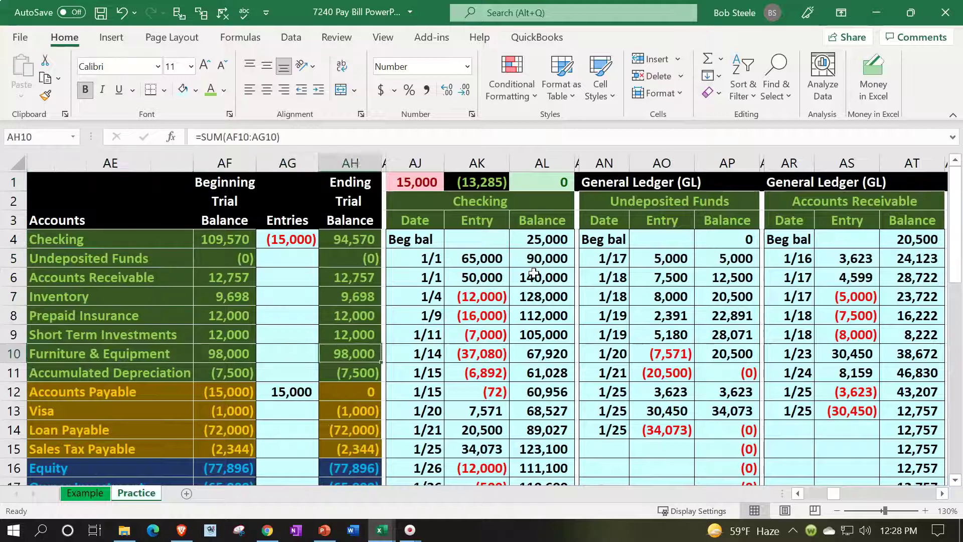
key("Down")
key("Down")
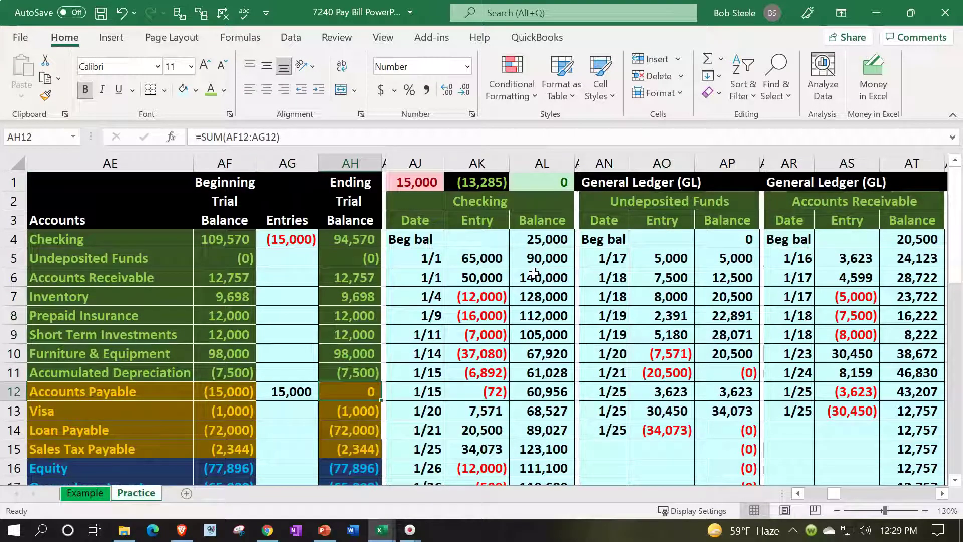
key("Left")
key("Left")
key("Left")
key("Left")
key("Left")
key("Left")
key("Left")
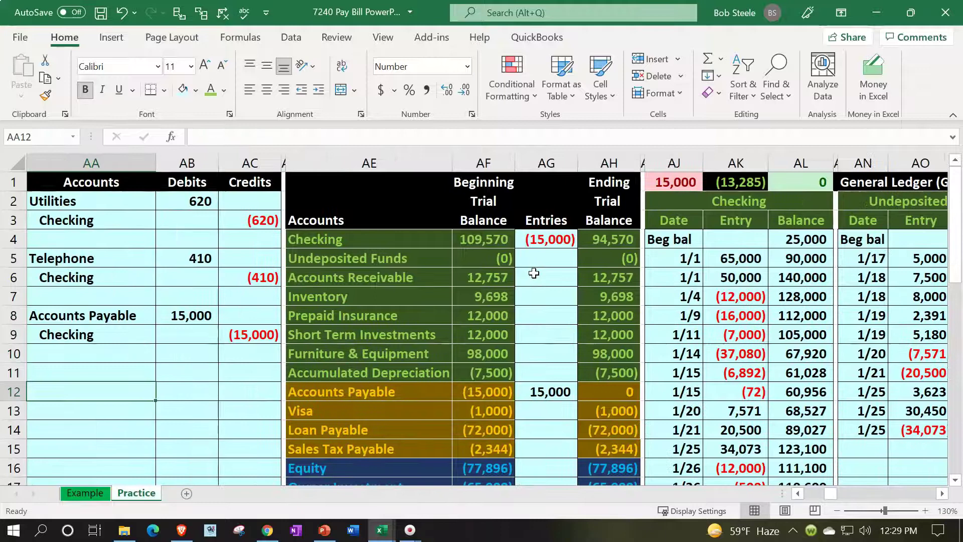
key("Up")
key("Up")
key("Up")
- Date the next empty Checking ledger row 1/26
key("Right")
key("Right")
key("Right")
key("Right")
key("Right")
key("Right")
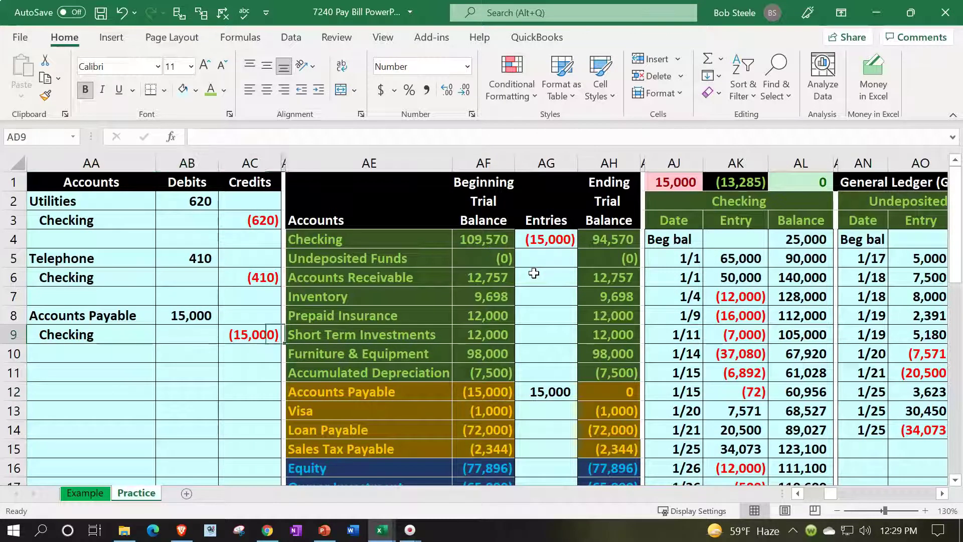
key("Right")
key("Right")
key("Down")
key("Down")
key("Down")
key("Down")
key("Down")
key("Down")
key("Down")
key("Down")
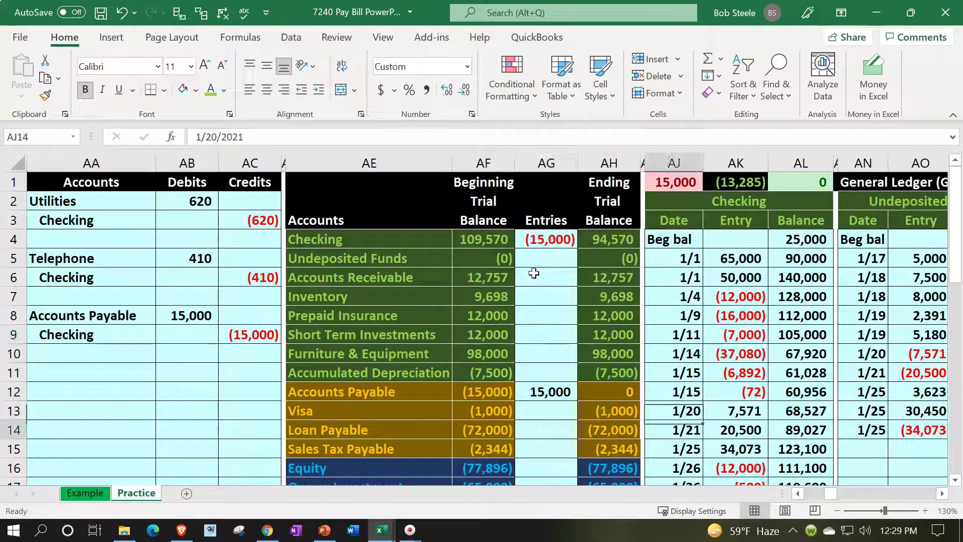
scroll(534, 272, "down", 2)
key("Down")
key("Down")
key("Down")
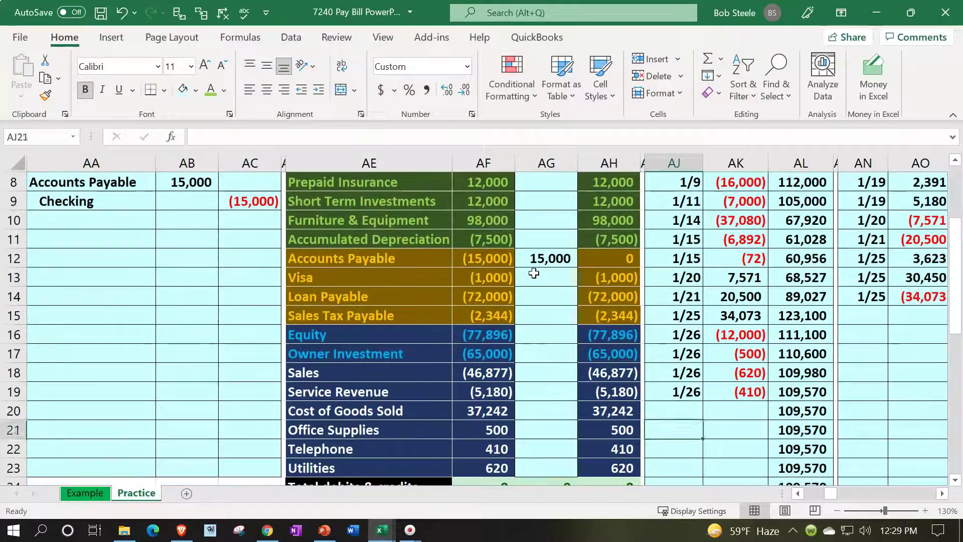
type("1/")
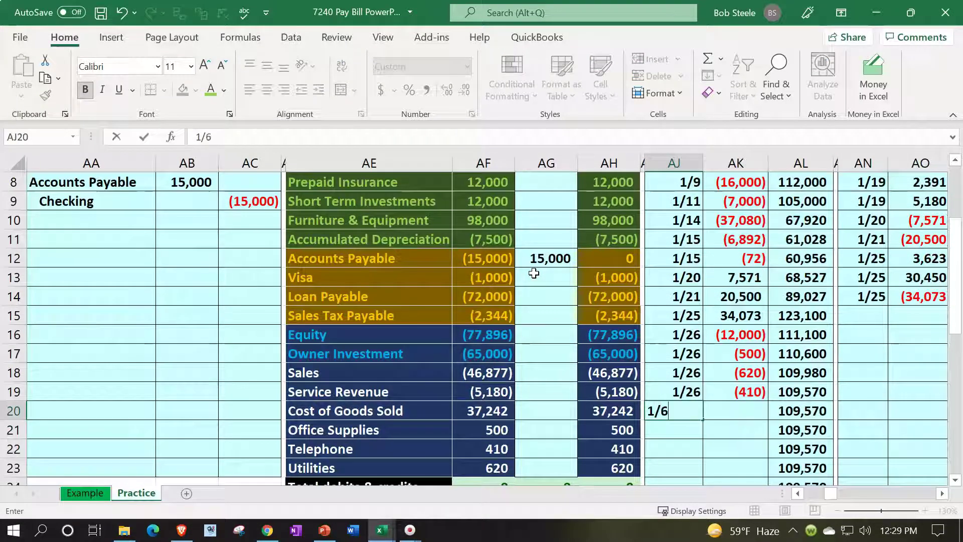
type("26")
key("Tab")
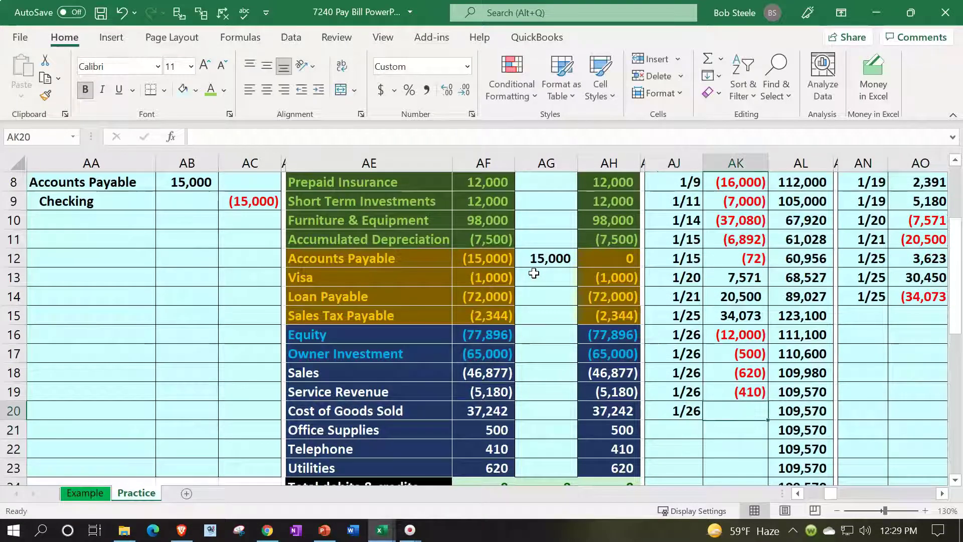
- Link the entry to the journal's (15,000) checking credit and confirm the 94,570 balance
type("=")
key("Left")
key("Left")
key("Left")
key("Left")
key("Left")
key("Left")
key("Left")
key("Left")
key("Up")
key("Up")
key("Up")
key("Up")
key("Up")
key("Up")
key("Up")
key("Up")
key("Up")
key("Up")
key("Up")
key("Return")
key("Right")
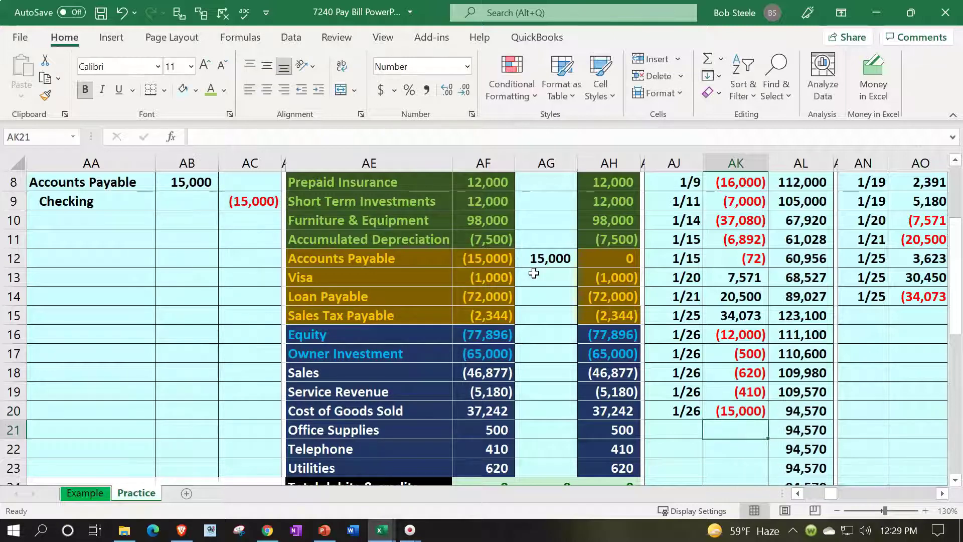
key("Up")
key("Up")
key("Left")
key("Down")
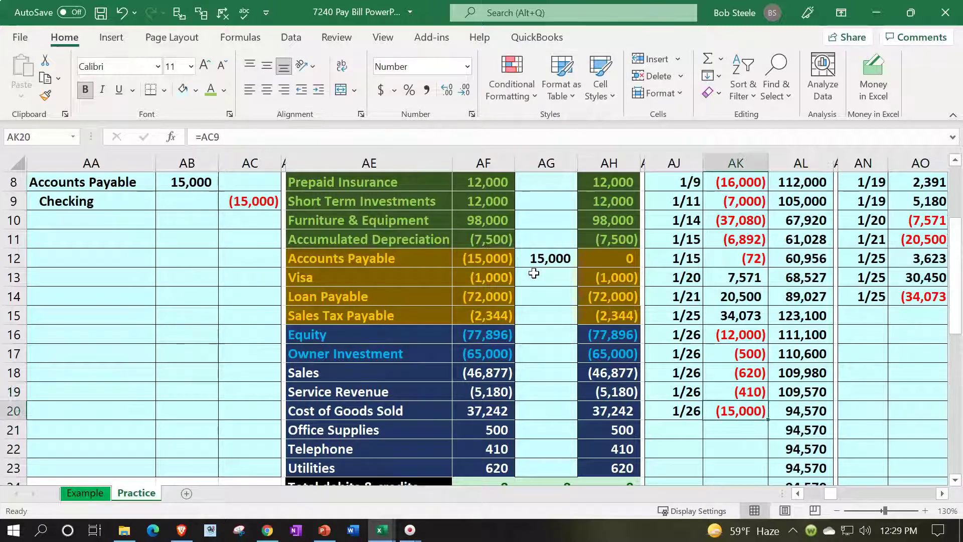
key("Right")
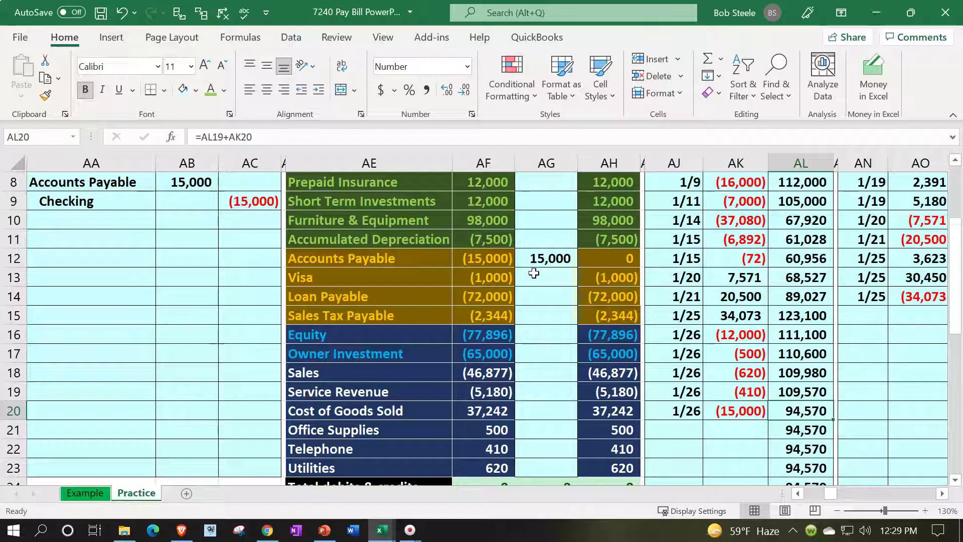
- Inspect the Checking ending trial balance, its check figure and the Accounts Payable balance
scroll(534, 273, "up", 3)
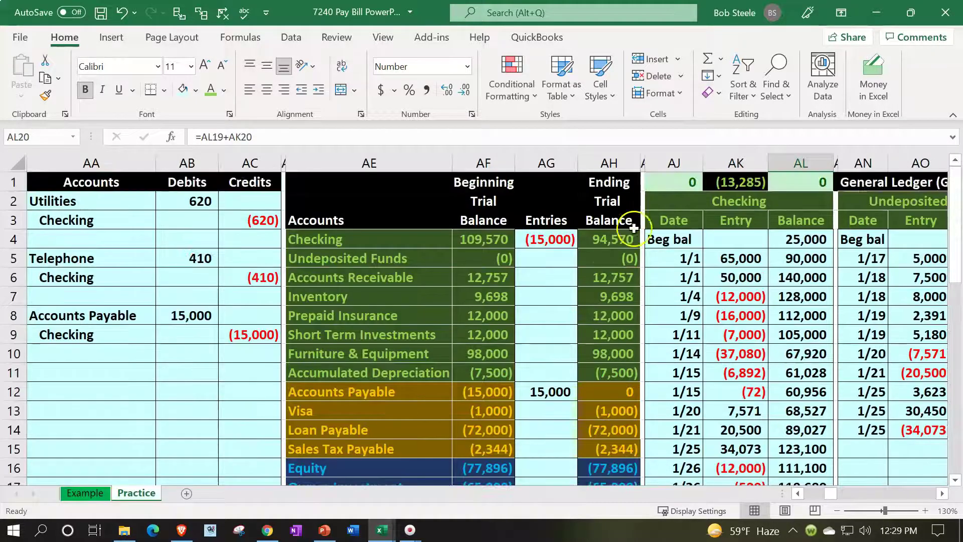
left_click(599, 239)
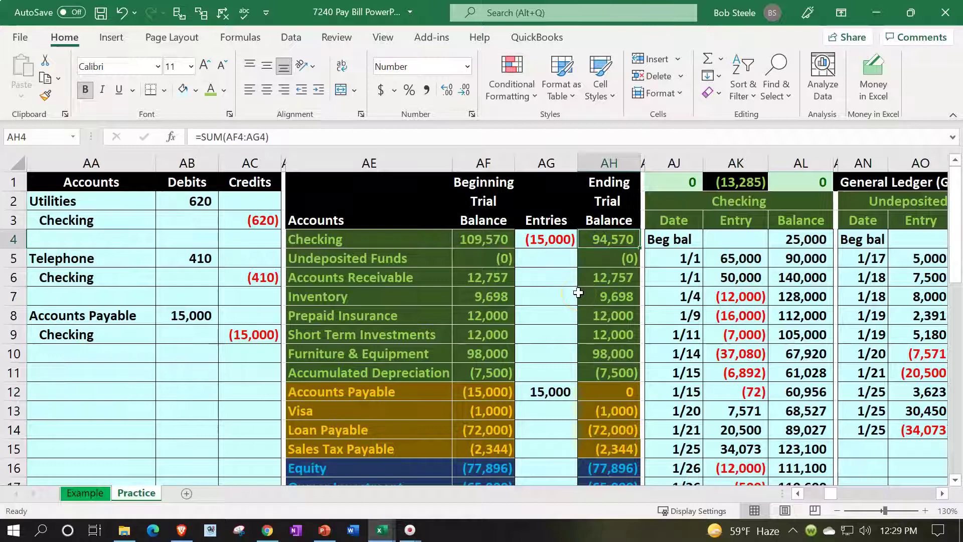
key("Right")
key("Up")
key("Up")
key("Up")
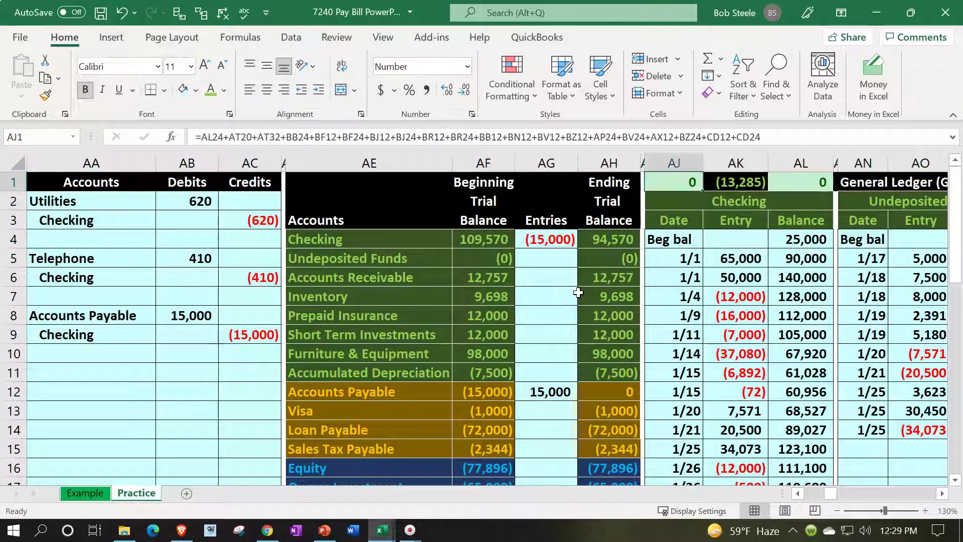
key("Down")
key("Down")
key("Down")
key("Down")
key("Down")
key("Down")
key("Down")
key("Down")
key("Down")
key("Down")
key("Down")
key("Left")
key("Left")
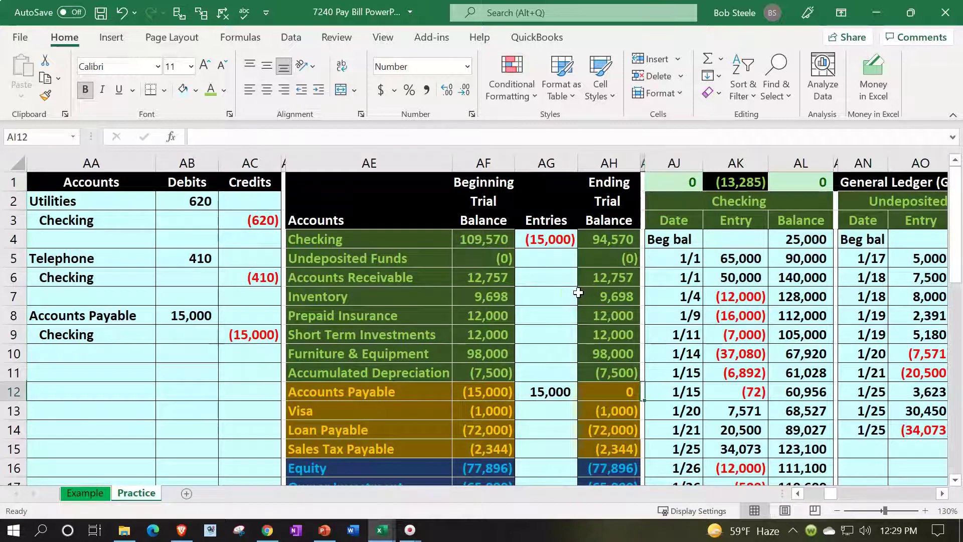
- Move along row 12 to the empty Epiphone date cell in the AP subsidiary ledger
key("Right")
key("Right")
key("Right")
key("Right")
key("Right")
key("Right")
key("Right")
key("Right")
key("Right")
key("Right")
key("Right")
key("Right")
key("Right")
key("Right")
key("Right")
key("Right")
key("Right")
key("Right")
key("Right")
key("Right")
key("Right")
key("Right")
key("Right")
key("Right")
key("Right")
key("Right")
key("Right")
key("Right")
key("Right")
key("Right")
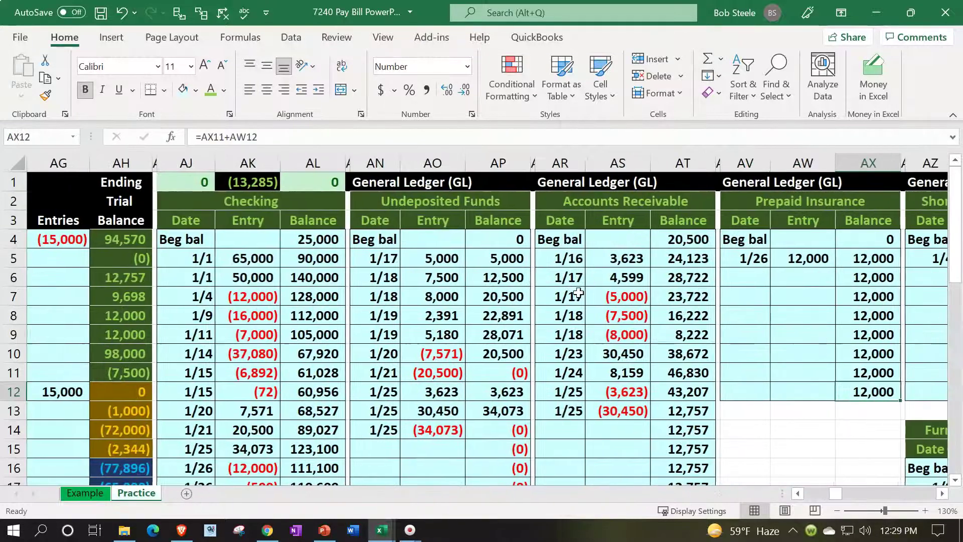
key("Right")
key("Right")
key("Right")
key("Right")
key("Right")
key("Right")
key("Right")
key("Right")
key("Right")
key("Right")
key("Right")
key("Right")
key("Right")
key("Right")
key("Right")
key("Right")
key("Right")
key("Right")
key("Right")
key("Right")
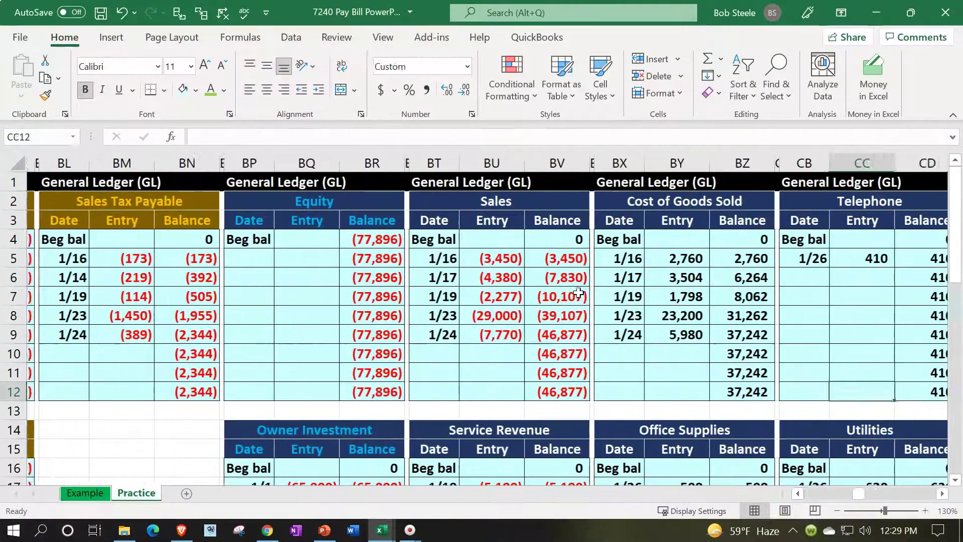
key("Right")
key("Right")
key("Right")
key("Right")
key("Right")
key("Right")
key("Right")
key("Right")
key("Right")
key("Right")
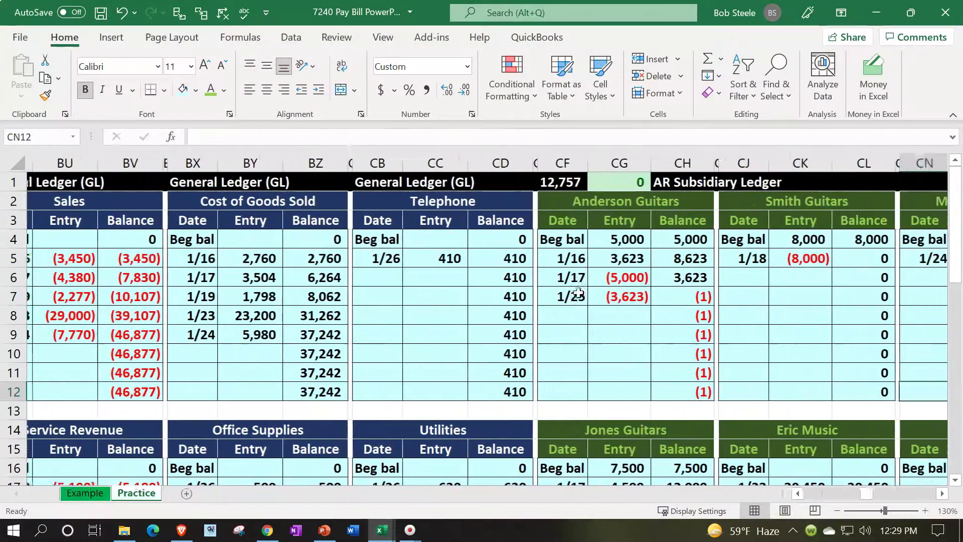
key("Right")
key("Right")
key("Right")
key("Right")
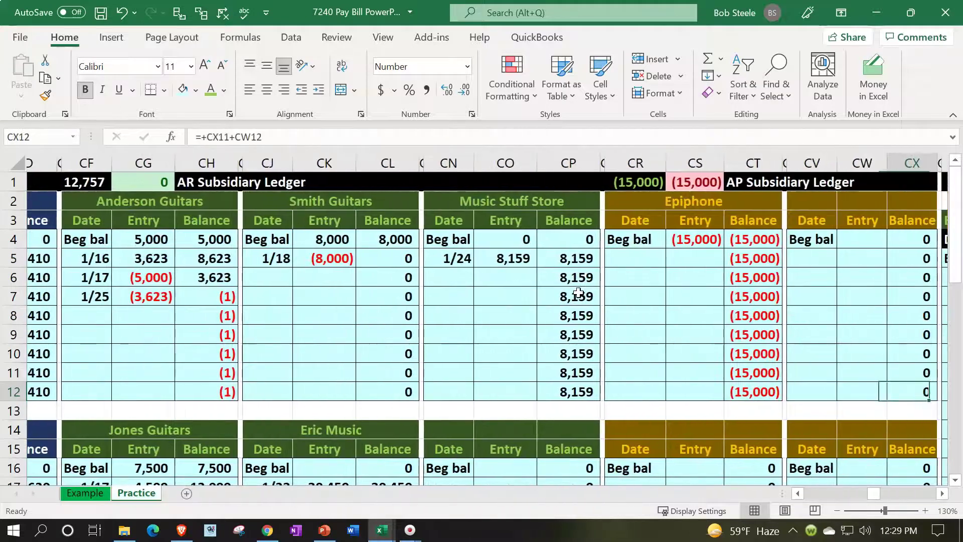
key("Up")
key("Up")
key("Up")
key("Up")
key("Up")
key("Up")
key("Up")
key("Left")
key("Left")
key("Left")
key("Left")
key("Left")
key("Left")
key("Left")
key("Left")
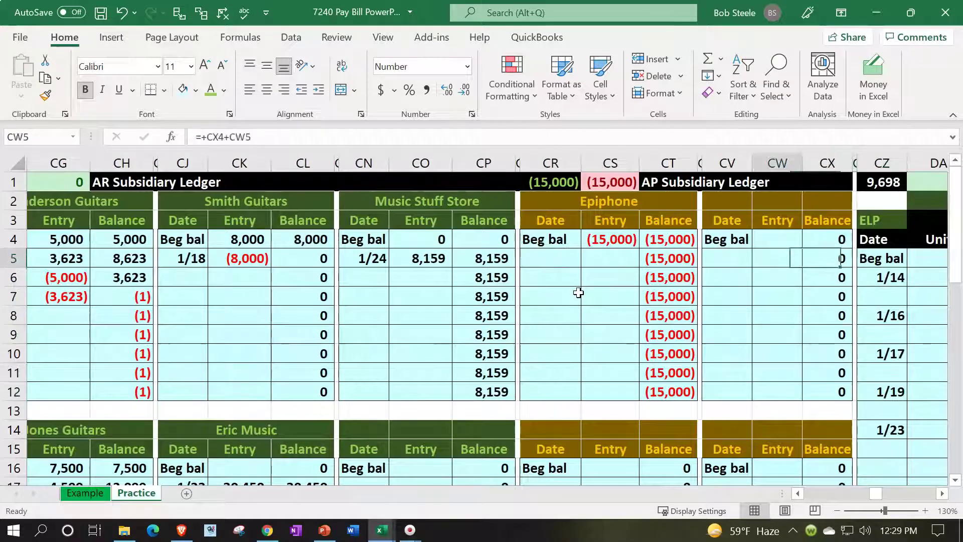
- Date Epiphone's line 1/26 and link its entry to the 15,000 Accounts Payable debit
type("1/26")
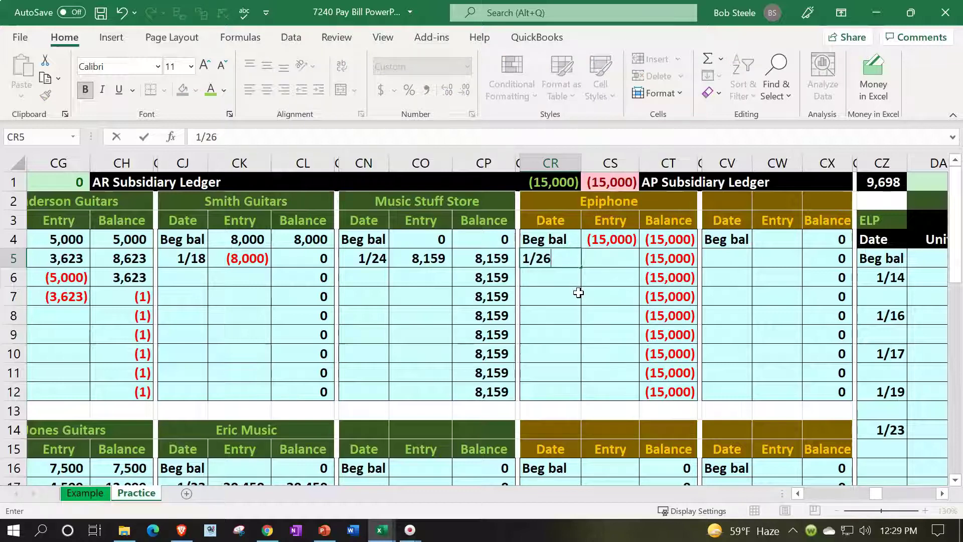
key("Tab")
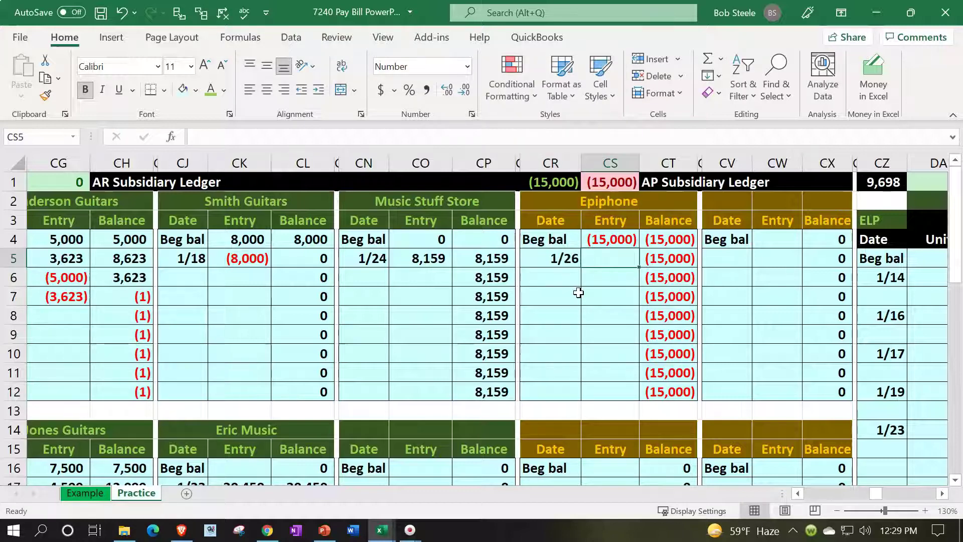
type("=")
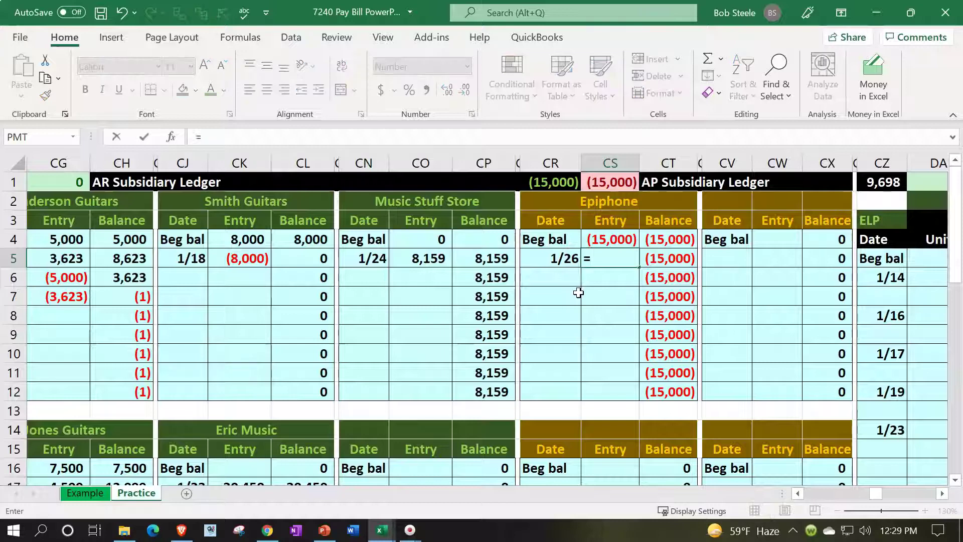
key("Left")
key("Left")
key("Left")
key("Left")
key("Left")
key("Left")
key("Left")
key("Left")
key("Left")
key("Left")
key("Left")
key("Left")
key("Left")
key("Left")
key("Left")
key("Left")
key("Left")
key("Left")
key("Left")
key("Left")
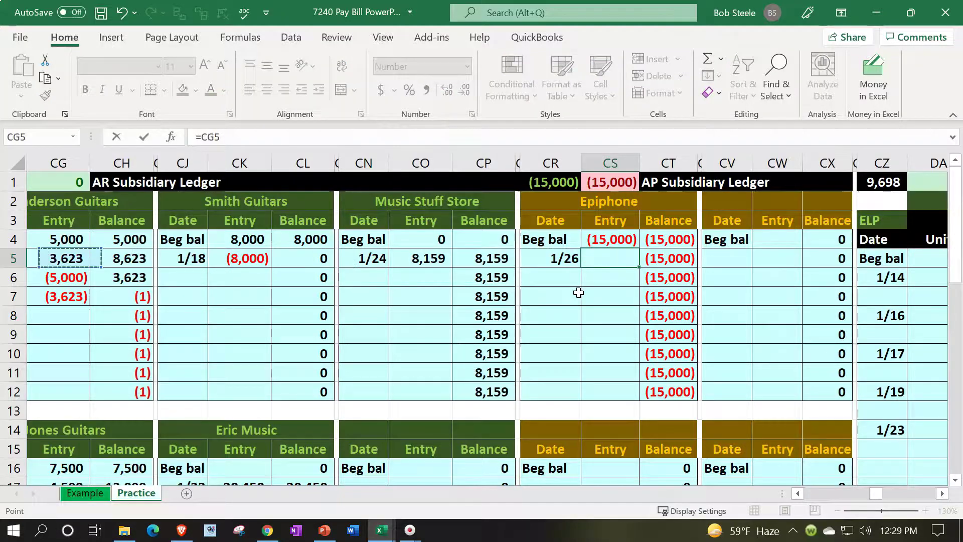
key("Left")
key("Left")
key("Left")
key("Left")
key("Left")
key("Left")
key("Left")
key("Left")
key("Left")
key("Left")
key("Left")
key("Left")
key("Left")
key("Left")
key("Left")
key("Left")
key("Left")
key("Left")
key("Left")
key("Left")
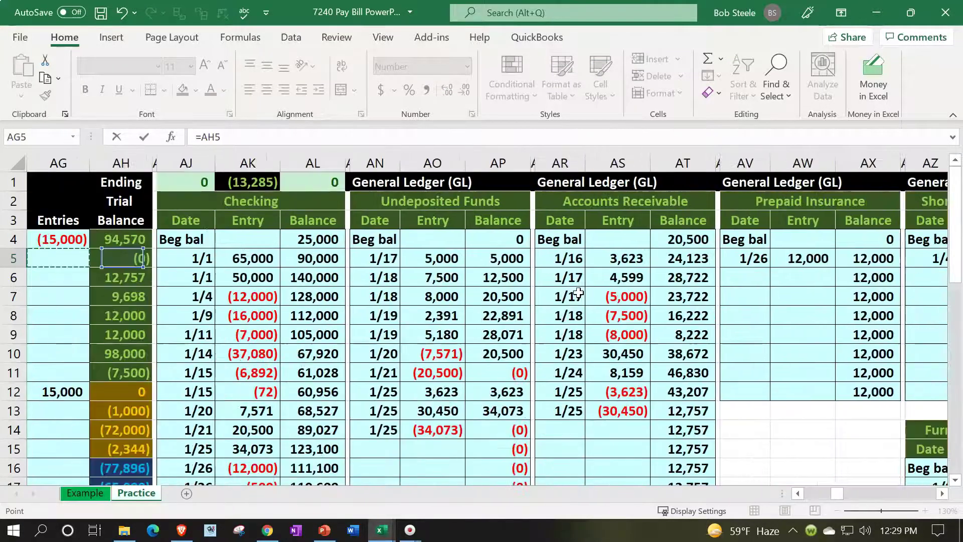
key("Right")
key("Down")
key("Down")
key("Down")
key("Down")
key("Right")
key("Up")
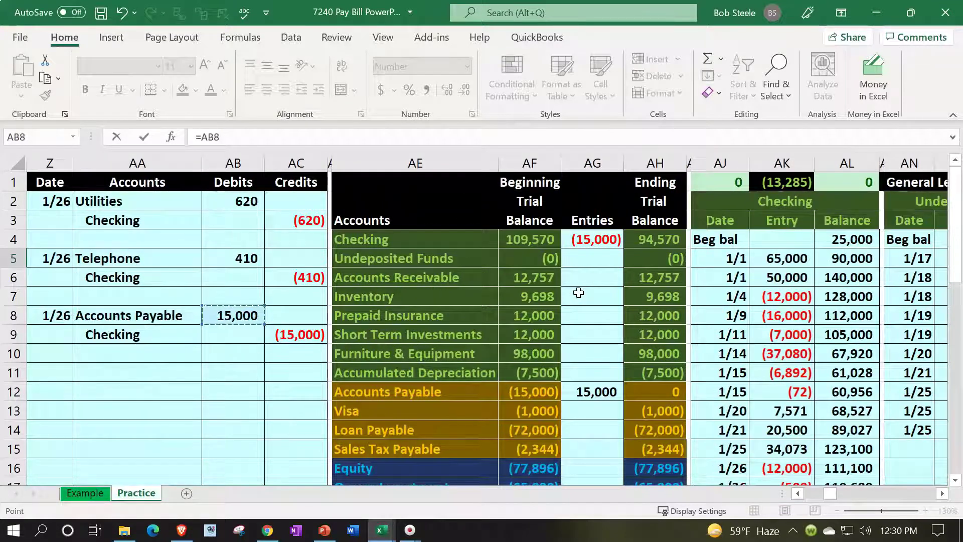
key("Tab")
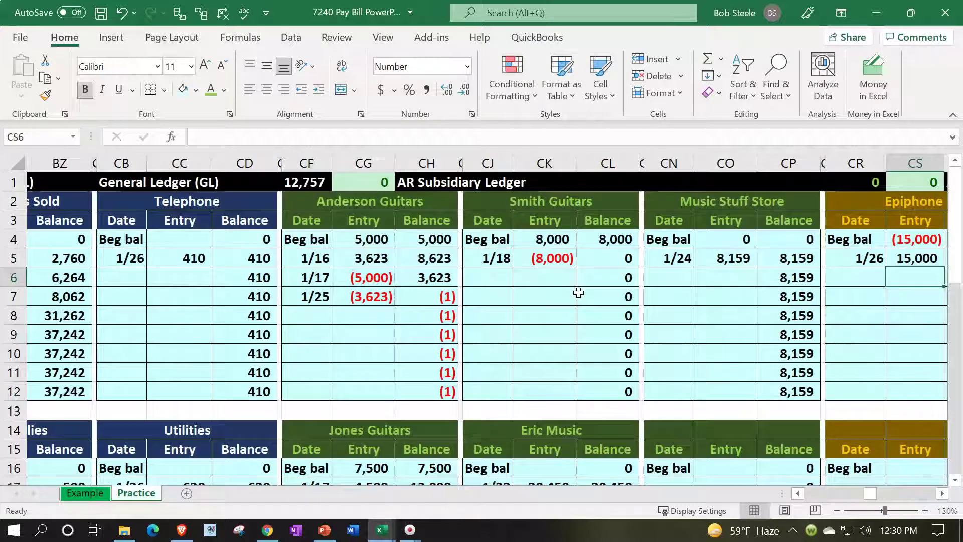
- Check that Epiphone's balance is now 0 and review the next vendor's balance formula
key("Right")
key("Up")
key("Left")
key("Left")
key("Down")
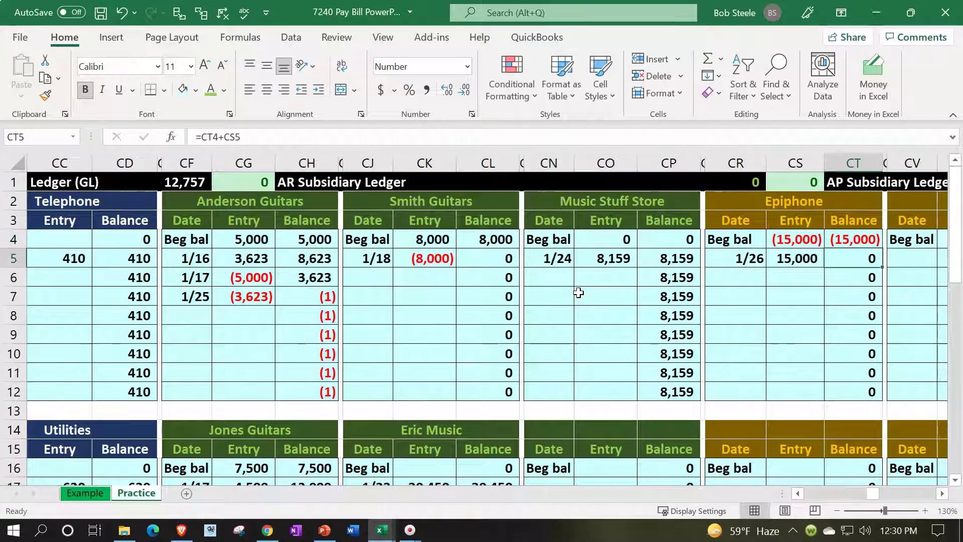
key("Right")
key("Right")
key("Right")
key("Right")
key("Right")
key("Right")
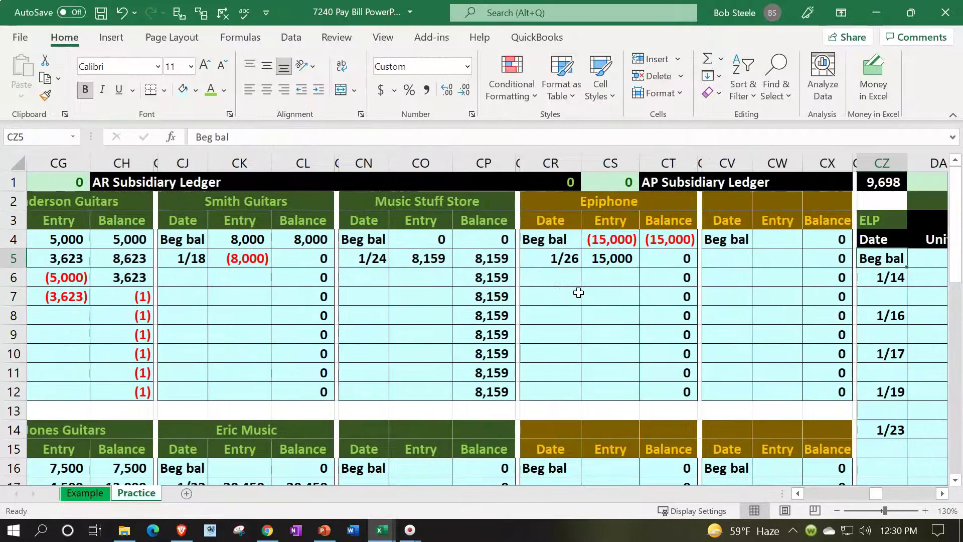
double_click(562, 180)
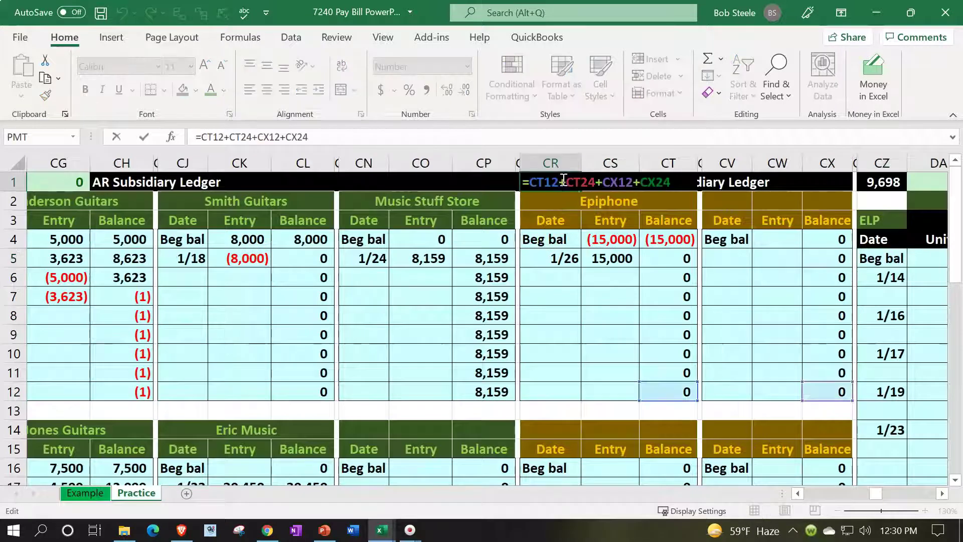
key("Return")
left_click(608, 186)
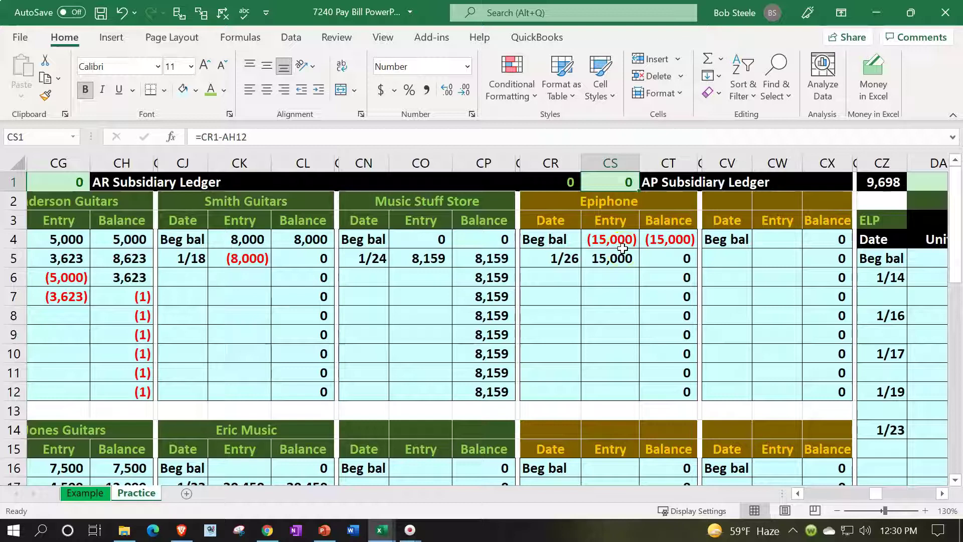
left_click(556, 182)
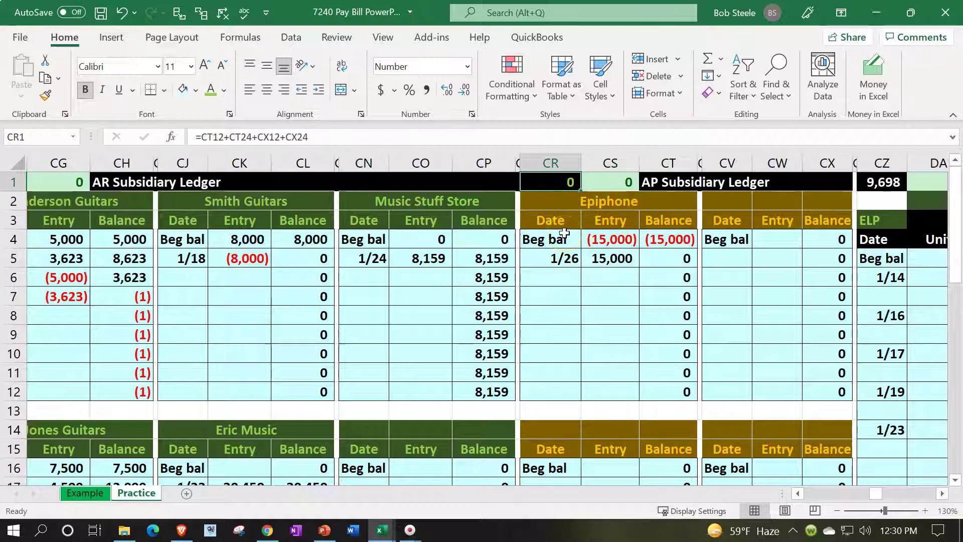
left_click_drag(877, 498, 807, 494)
scroll(550, 331, "down", 3)
scroll(550, 331, "down", 1)
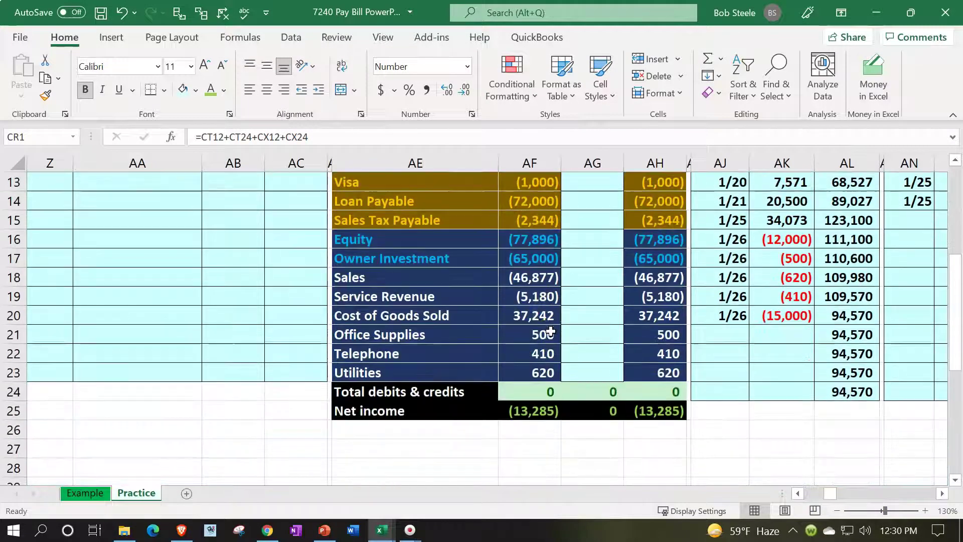
left_click_drag(531, 409, 638, 404)
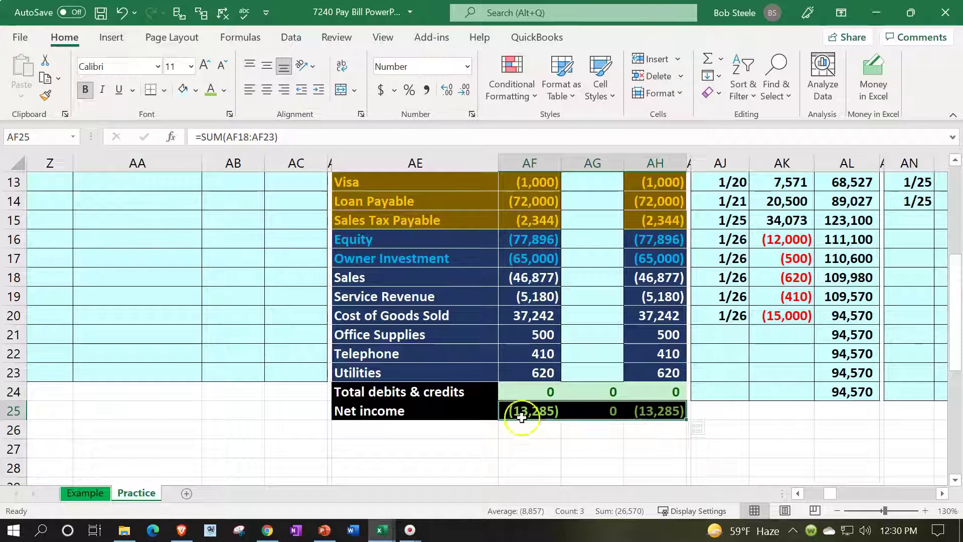
left_click_drag(524, 392, 644, 397)
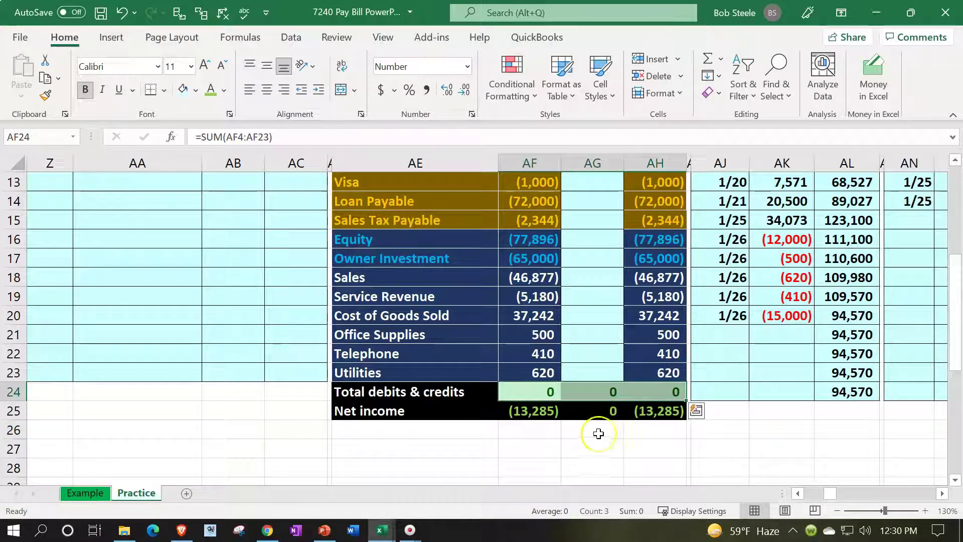
left_click(546, 427)
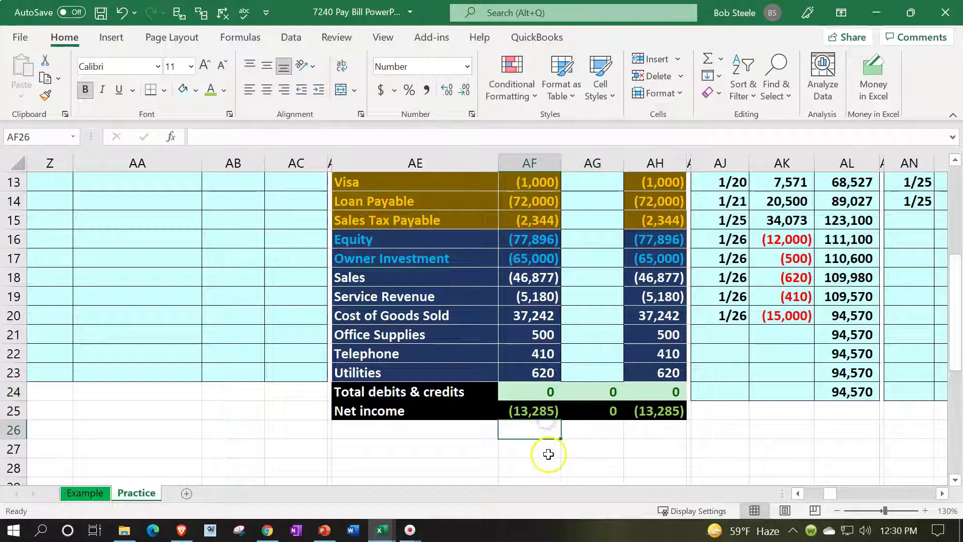
double_click(536, 410)
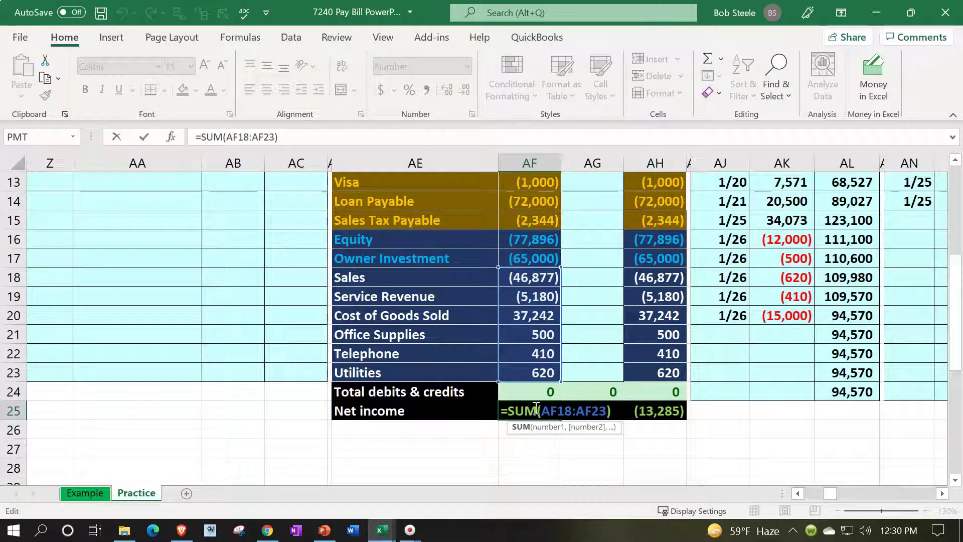
key("Return")
left_click_drag(534, 408, 640, 406)
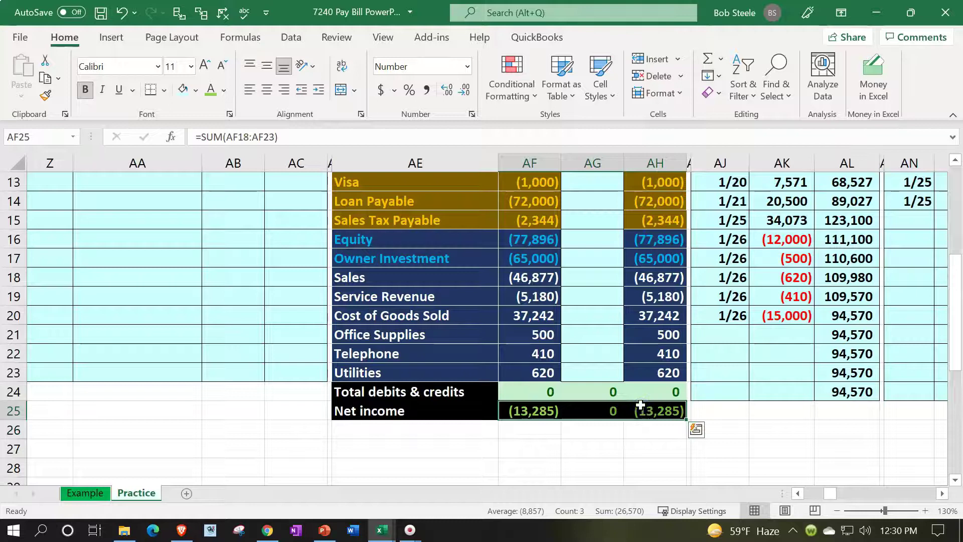
- Start a Greater Than highlight rule on the Net income cells with threshold 0
left_click(514, 96)
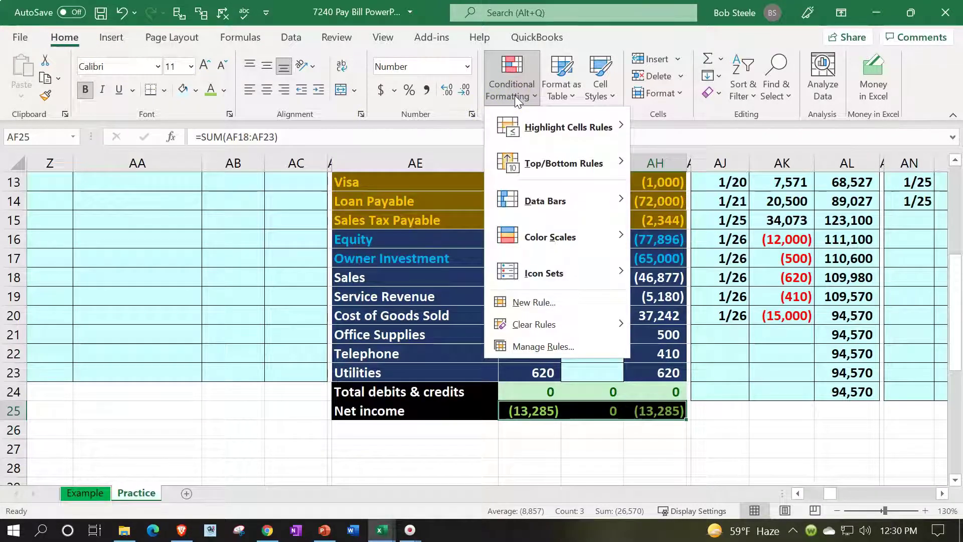
left_click(522, 126)
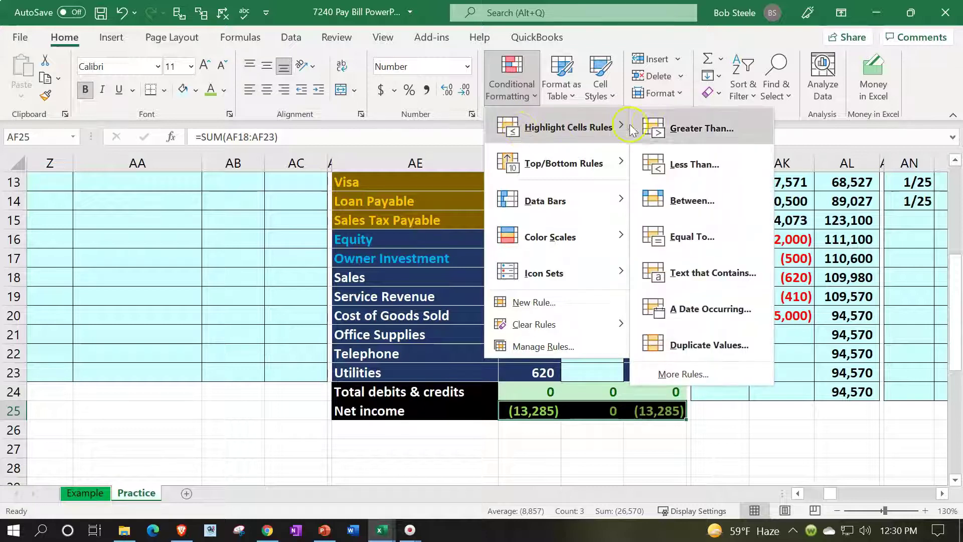
left_click(657, 130)
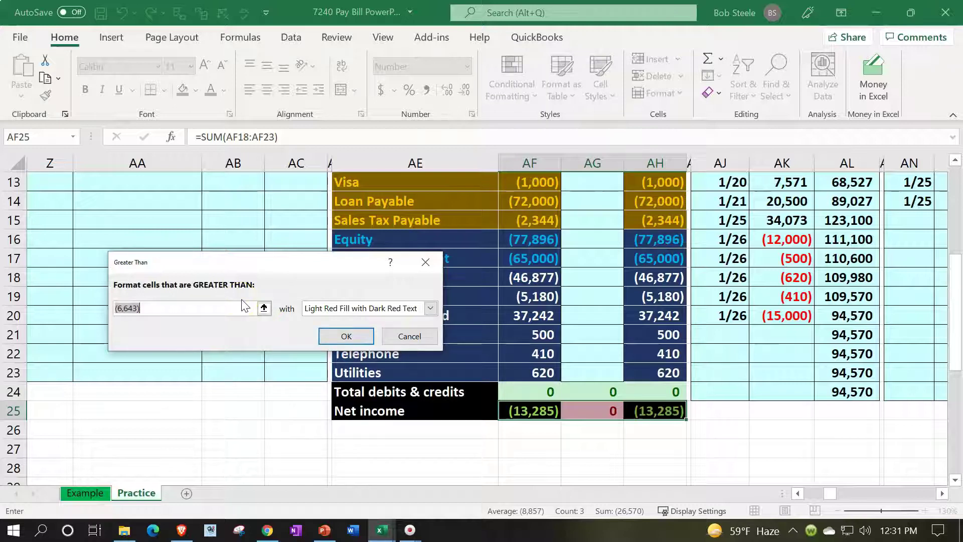
type("0")
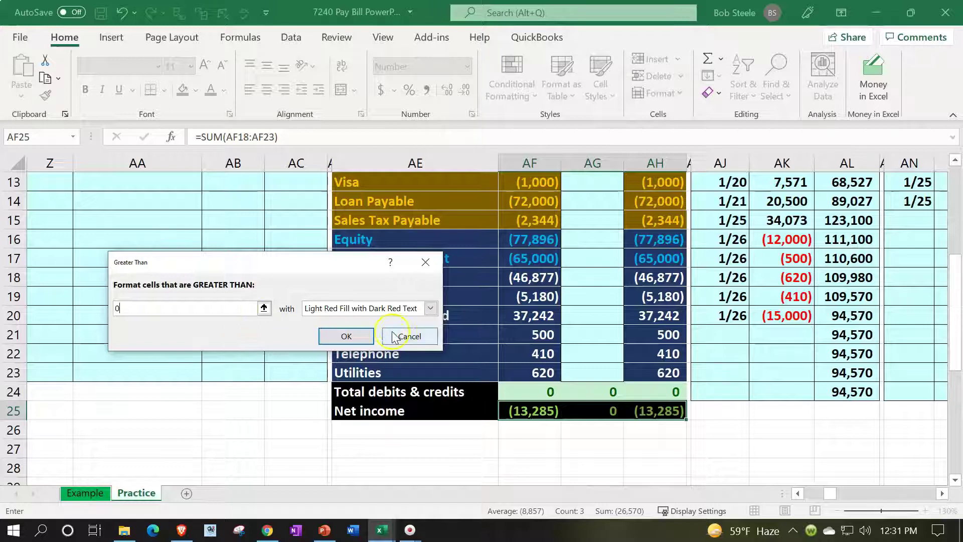
- Give the rule a custom format of red font on black fill and apply it
left_click(430, 308)
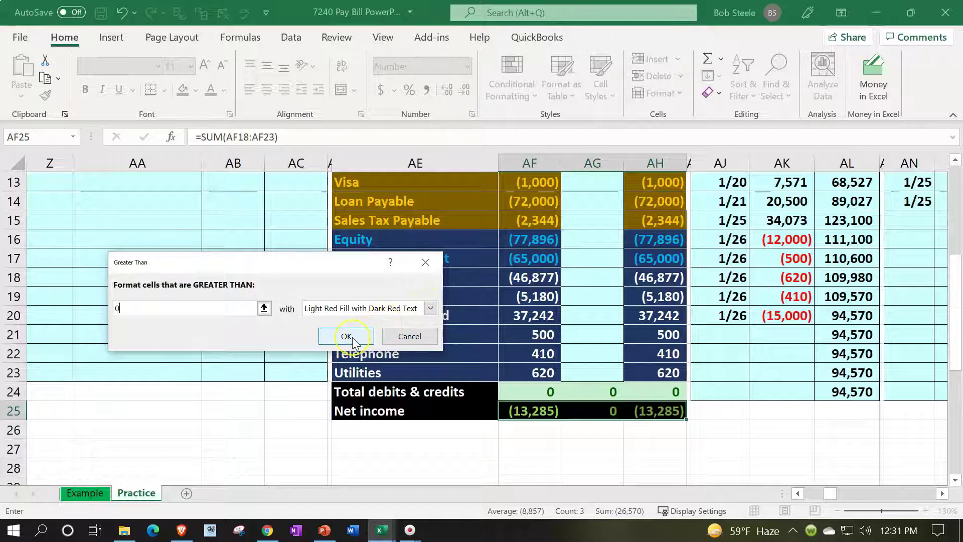
left_click(431, 308)
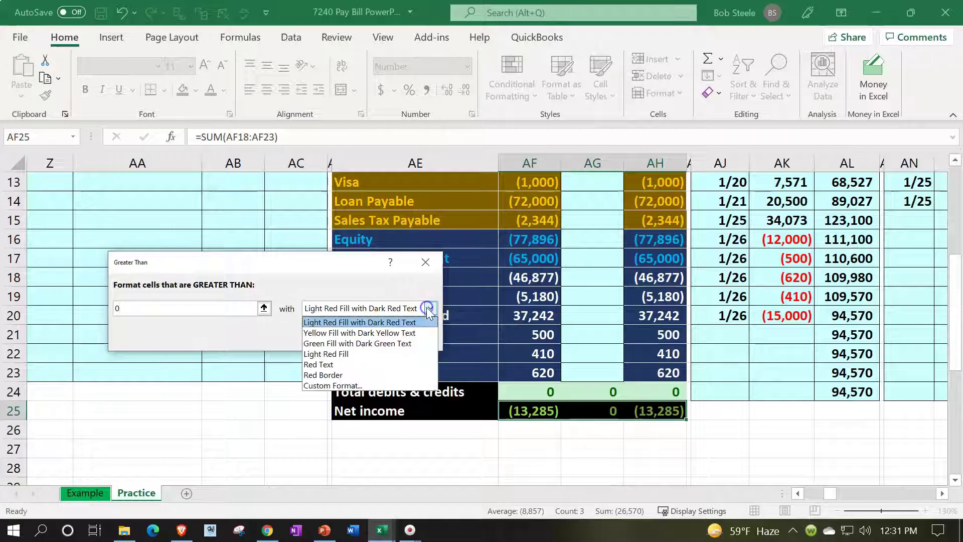
left_click(380, 385)
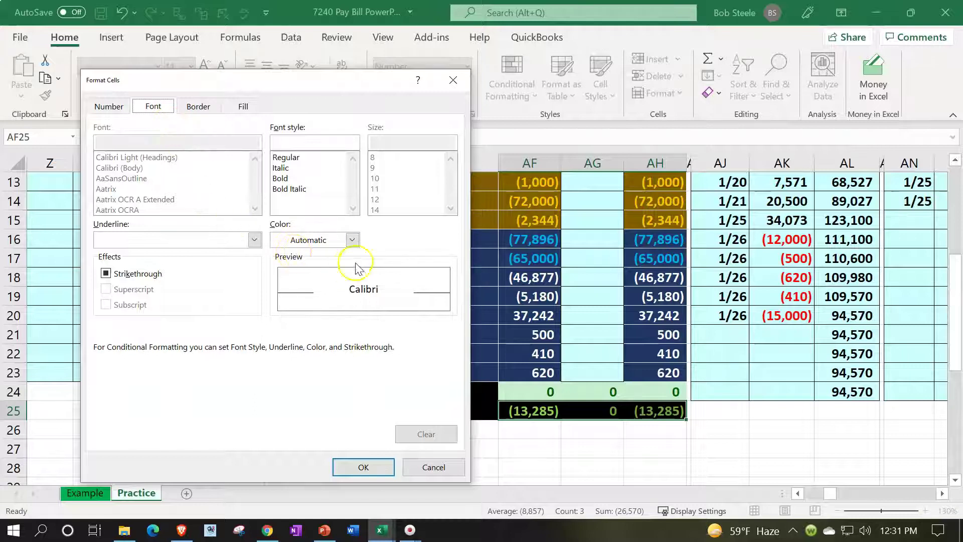
left_click(352, 240)
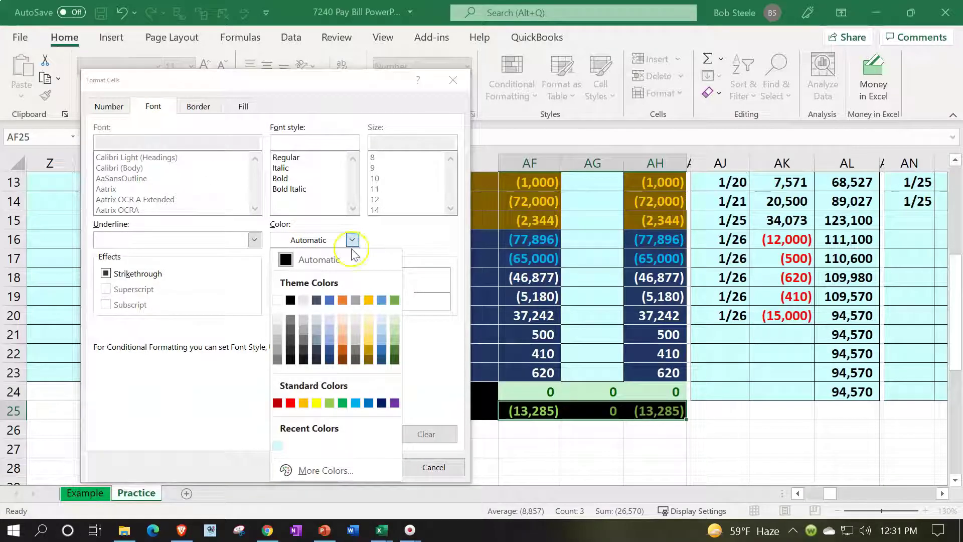
left_click(290, 402)
left_click(245, 106)
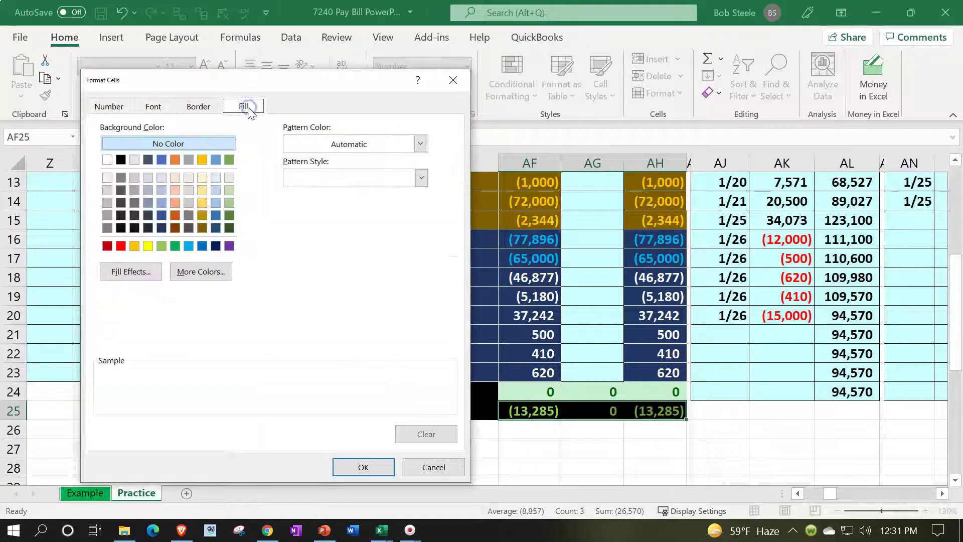
left_click(121, 160)
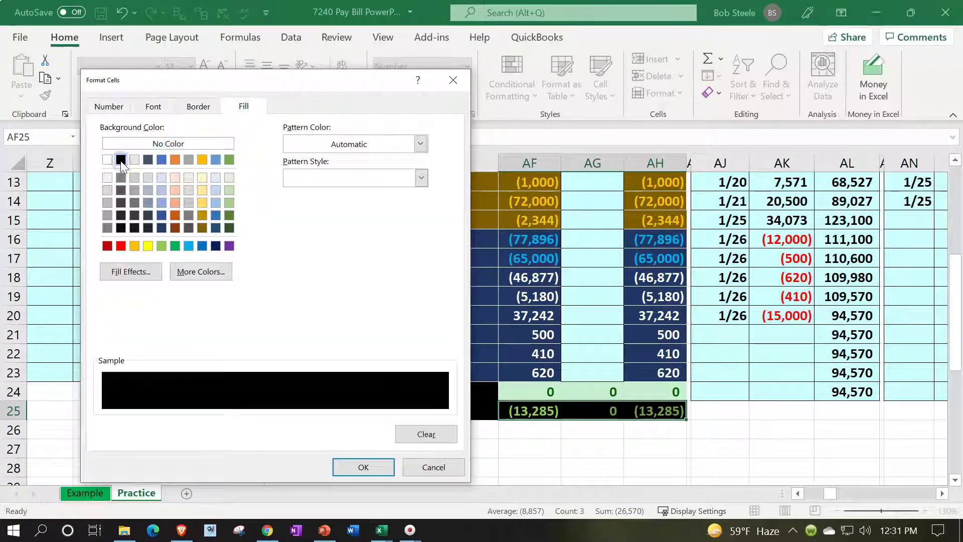
left_click(362, 467)
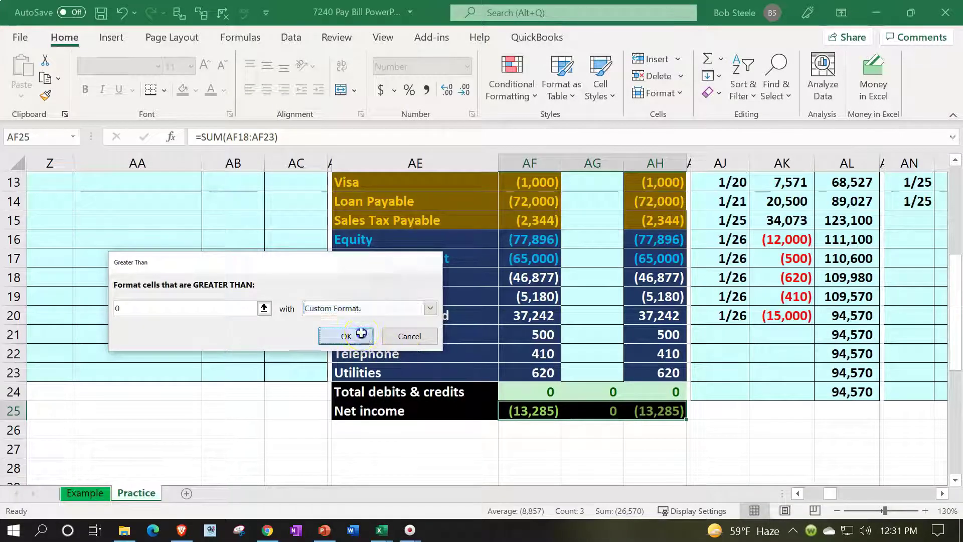
left_click(366, 336)
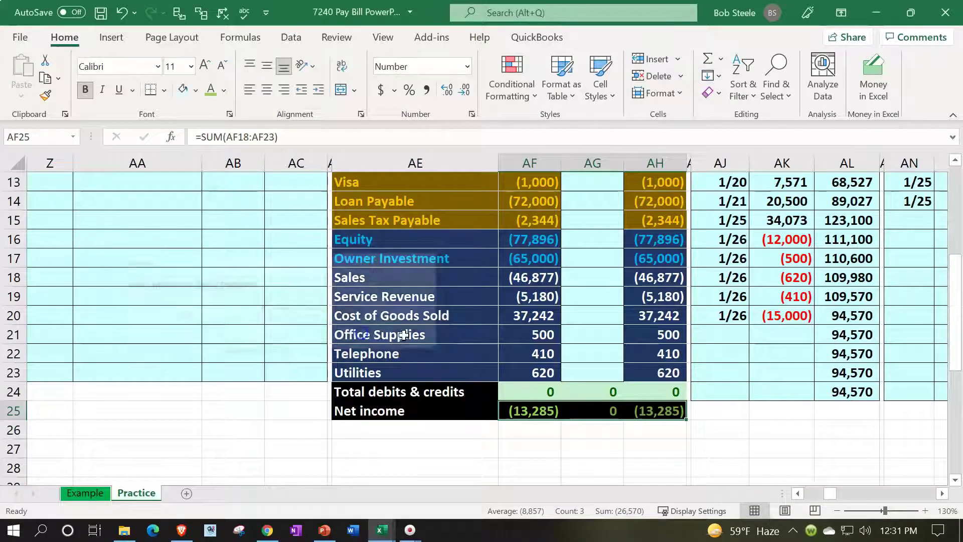
left_click(534, 416)
key("F2")
key("Return")
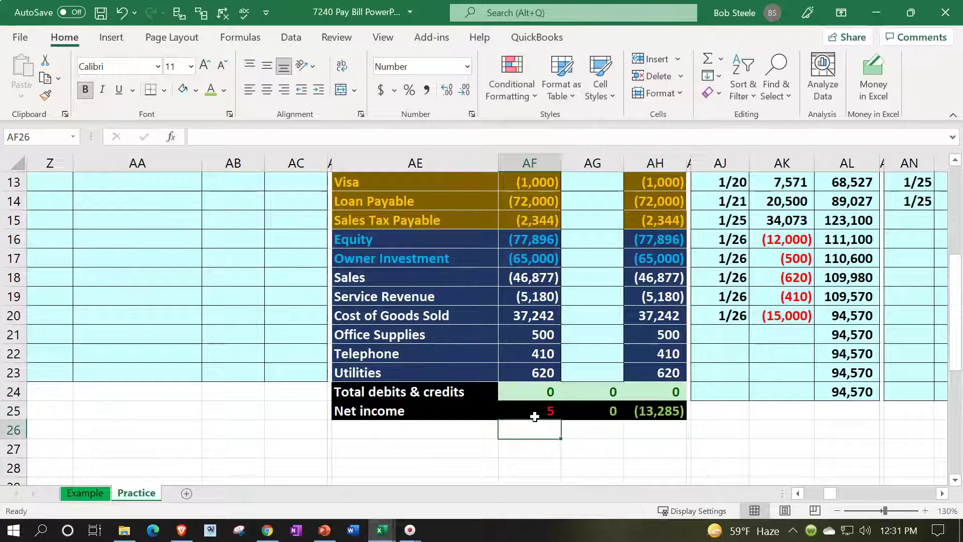
left_click(122, 16)
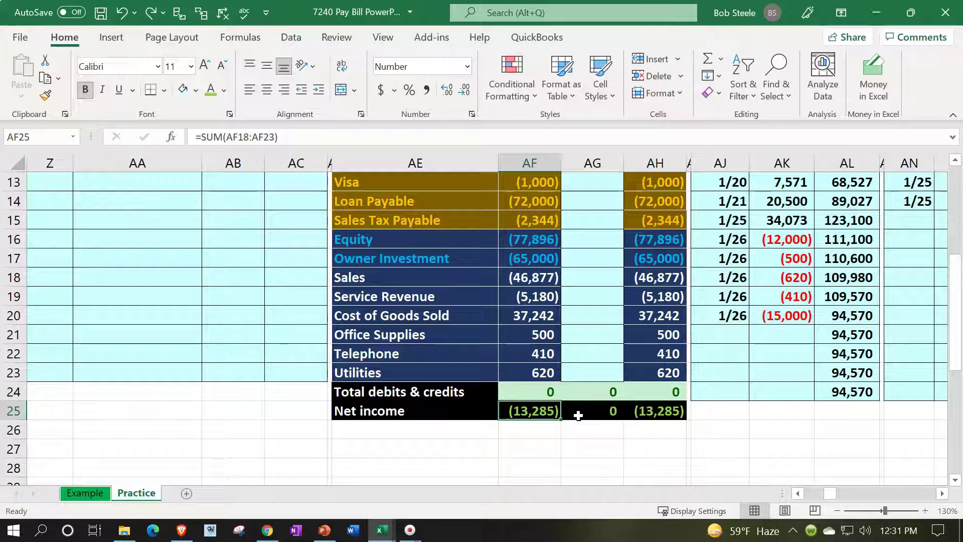
left_click(668, 410)
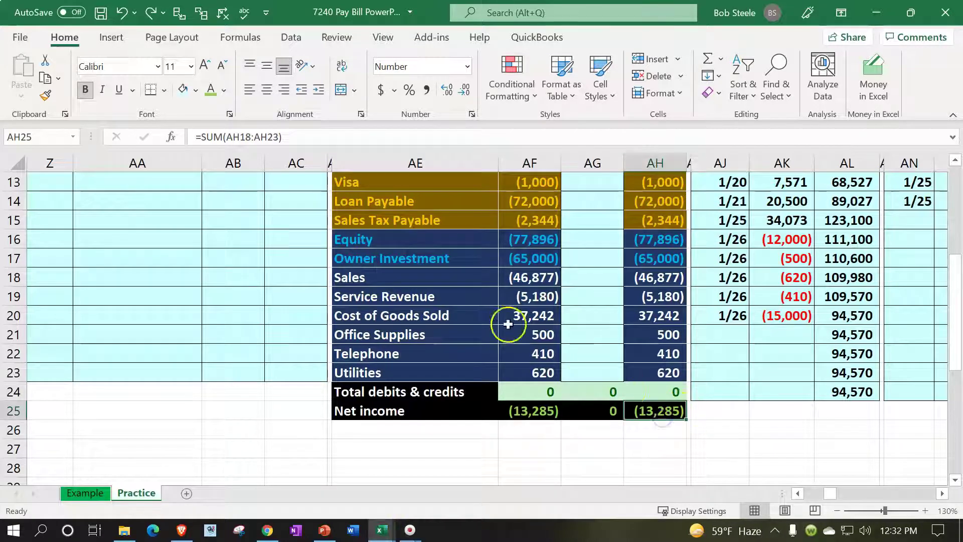
- Copy the check-cell formatting from AH25 onto AK1 with Format Painter, then test and undo
left_click(45, 95)
scroll(881, 411, "up", 4)
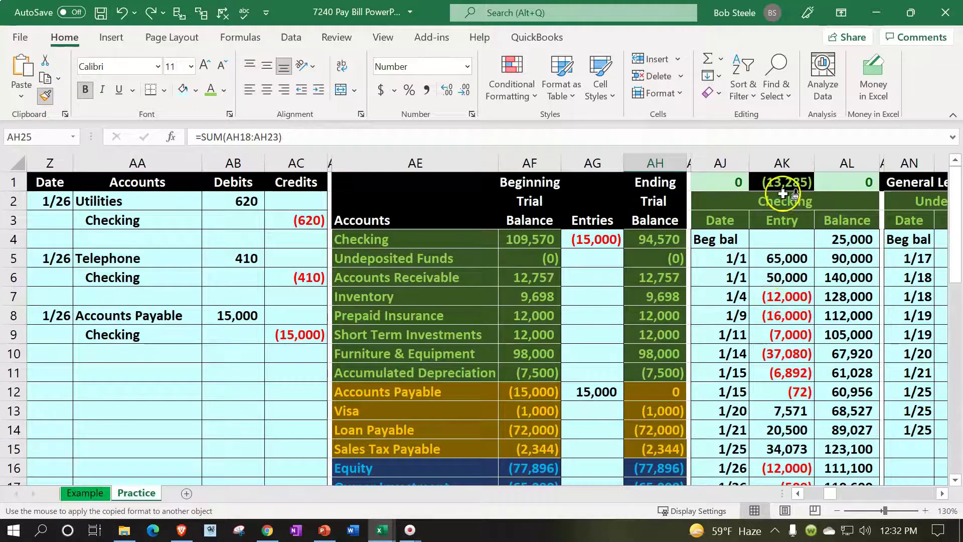
left_click(775, 182)
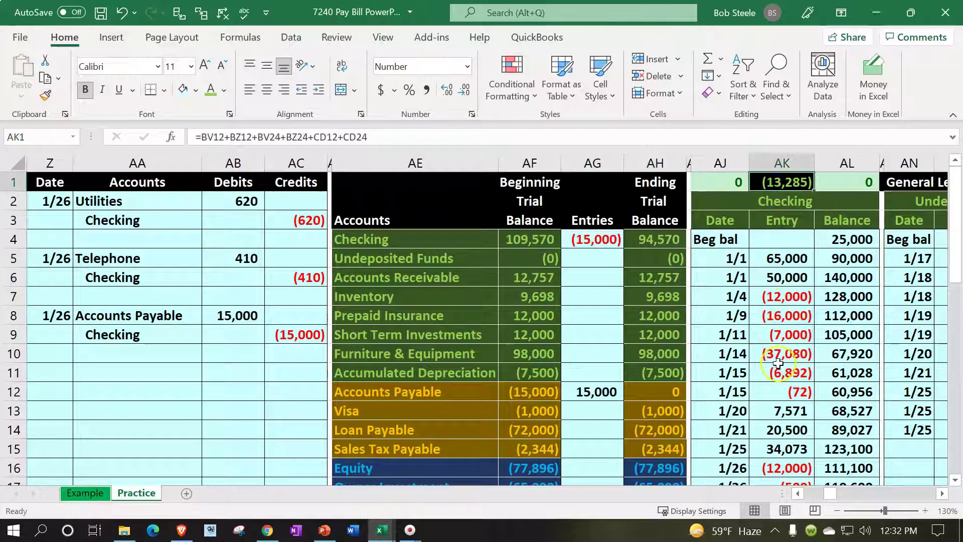
key("ctrl+z")
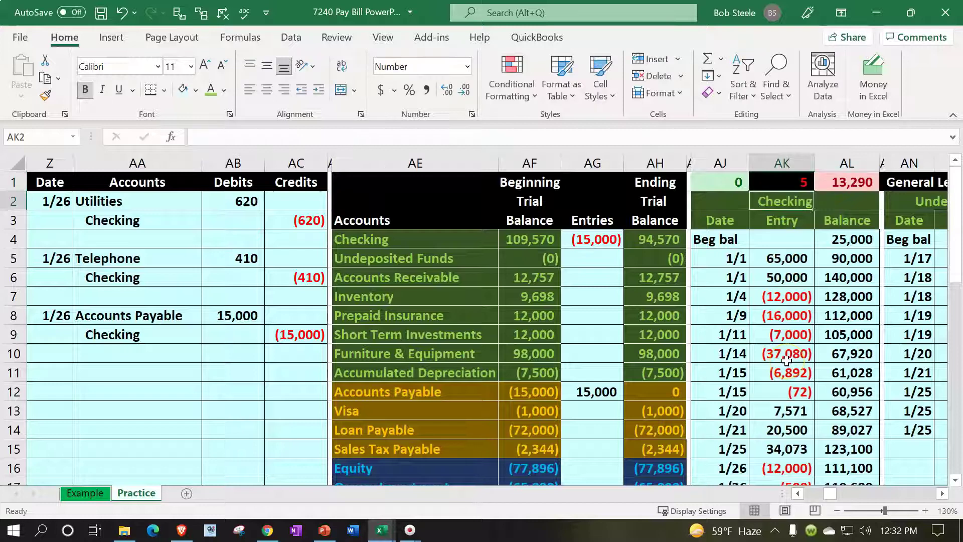
left_click(122, 15)
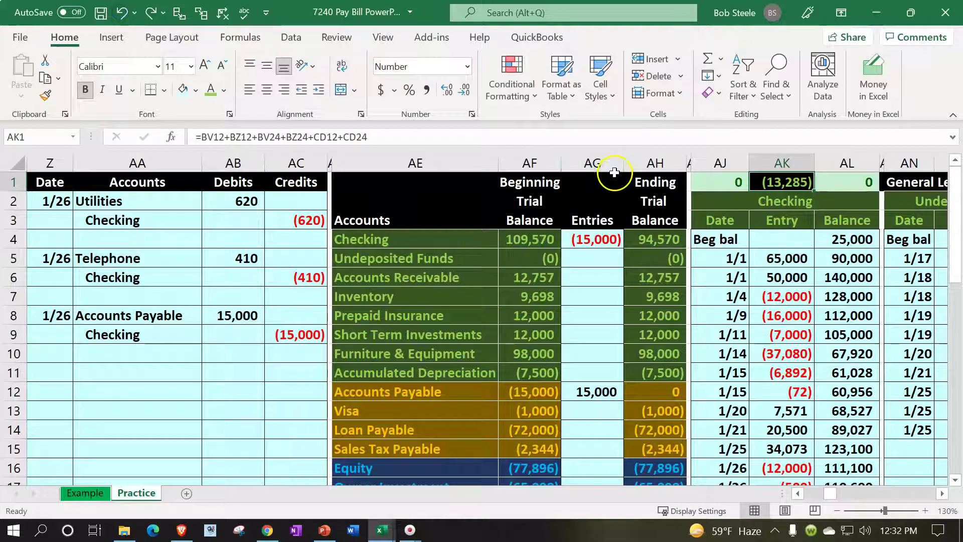
- Paint AK1's red-on-black check formatting onto CR1, testing it with a value and undoing
left_click(45, 95)
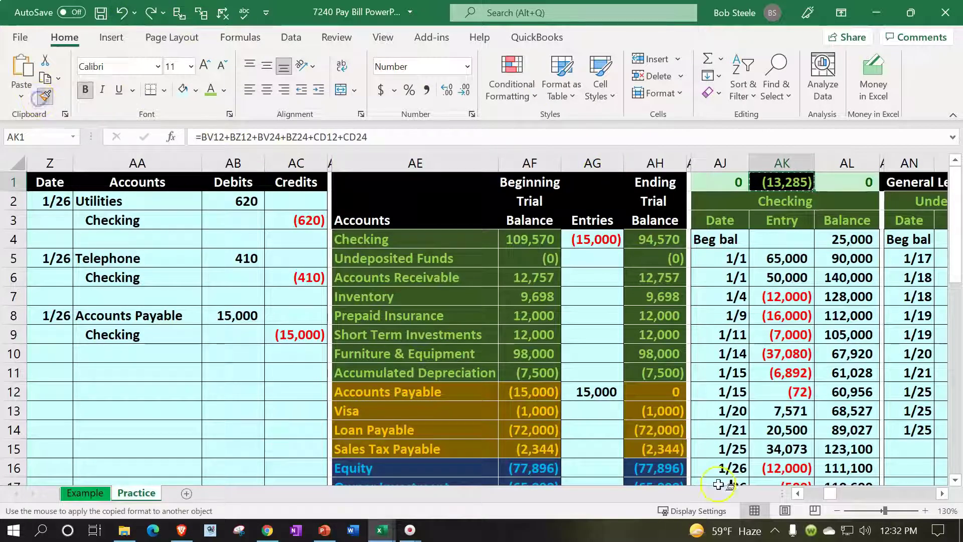
left_click(942, 494)
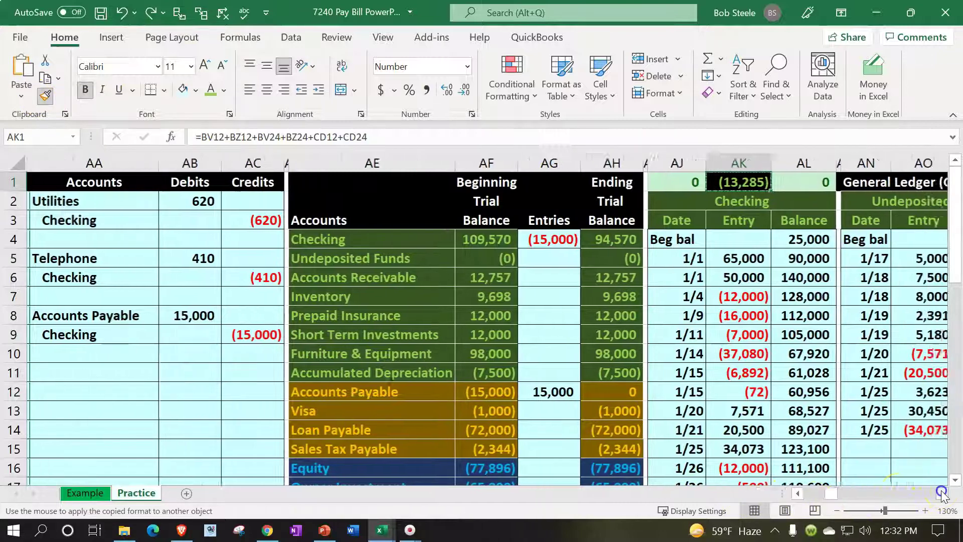
left_click_drag(941, 494, 942, 494)
left_click(551, 186)
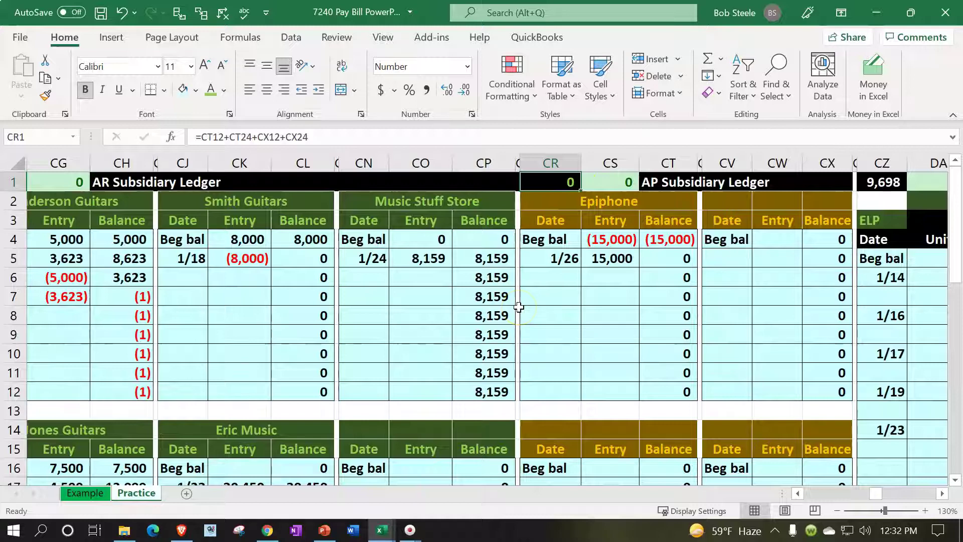
key("Return")
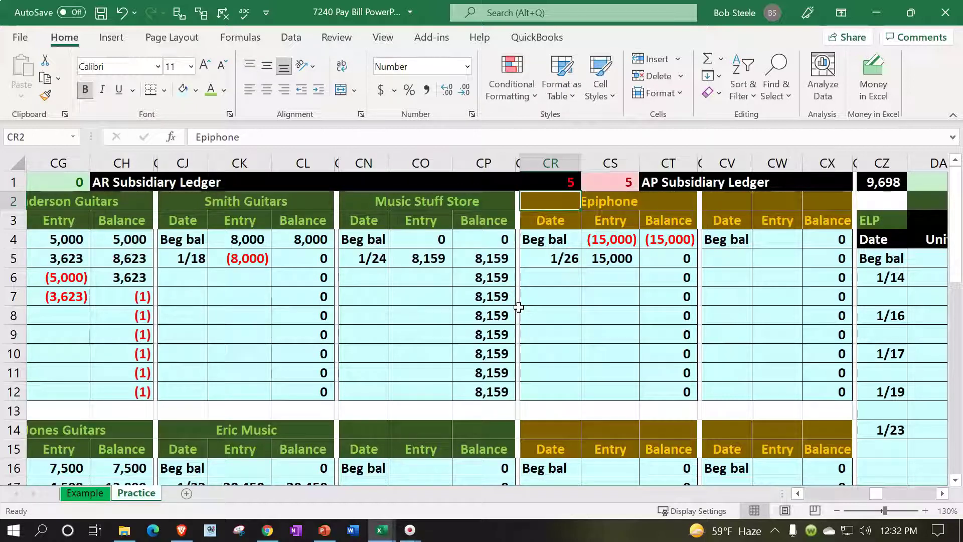
left_click(122, 13)
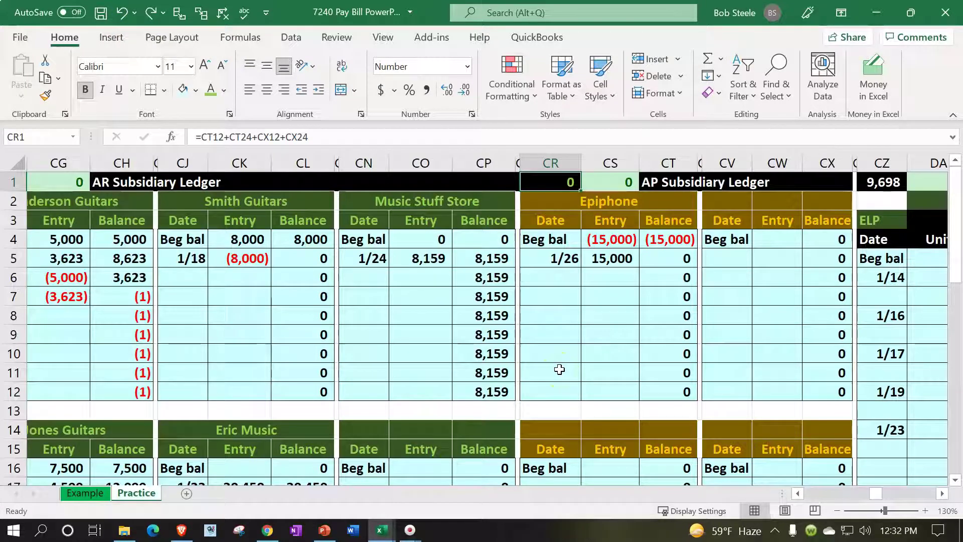
- Look at CR1's font colour choices without changing them, then move into the Epiphone ledger
left_click(223, 90)
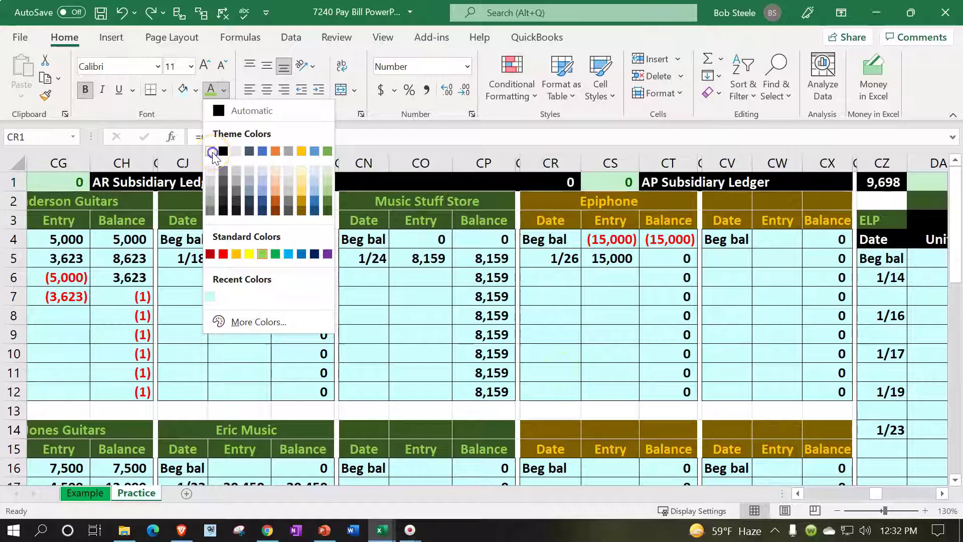
key("Escape")
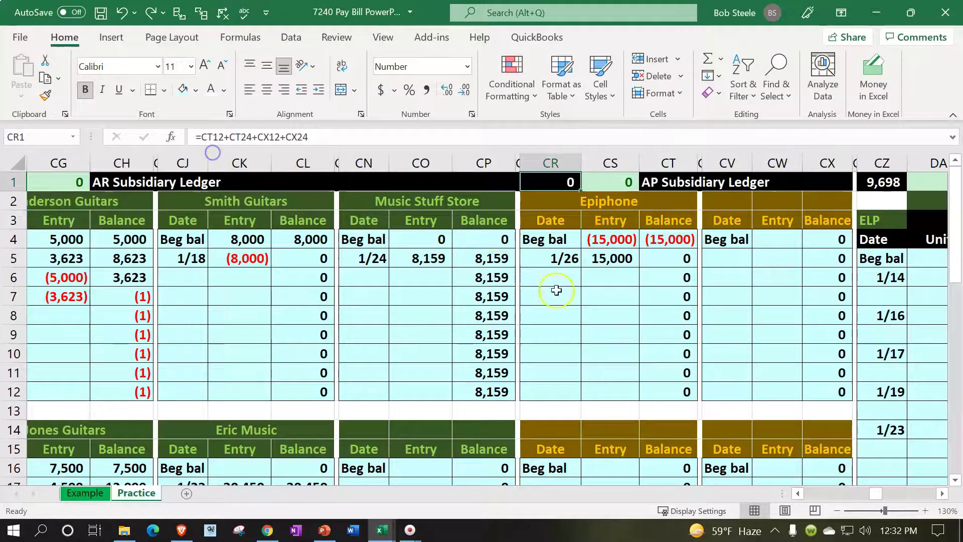
left_click(626, 314)
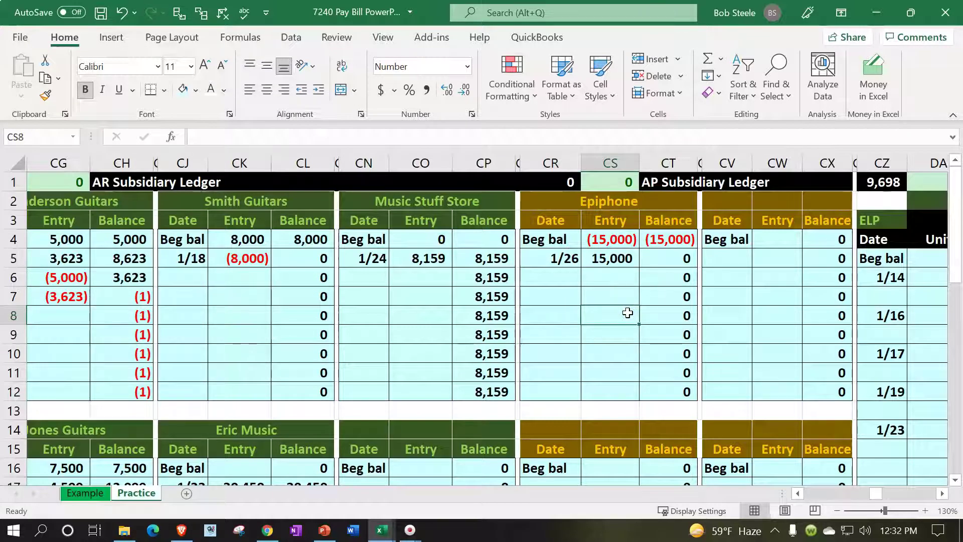
key("Left")
key("Left")
key("Left")
key("Left")
key("Left")
key("Left")
key("Left")
key("Left")
key("Left")
key("Left")
key("Left")
key("Left")
key("Left")
key("Left")
key("Left")
key("Left")
key("Left")
key("Left")
key("Left")
key("Left")
key("Left")
key("Left")
key("Left")
key("Left")
key("Left")
key("Left")
key("Left")
key("Left")
key("Left")
key("Left")
key("Left")
key("Left")
key("Left")
key("Left")
key("Left")
key("Left")
key("Left")
key("Left")
key("Left")
key("Left")
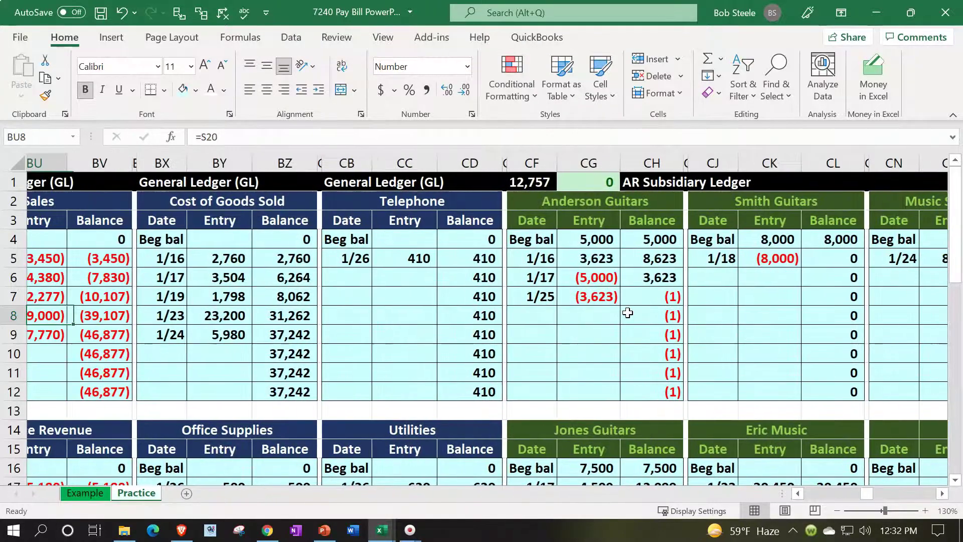
key("Left")
key("Left")
key("Left")
key("Left")
key("Left")
key("Left")
key("Left")
key("Left")
key("Left")
key("Left")
key("Left")
key("Left")
key("Left")
key("Left")
key("Left")
key("Left")
key("Left")
key("Left")
key("Left")
key("Left")
key("Left")
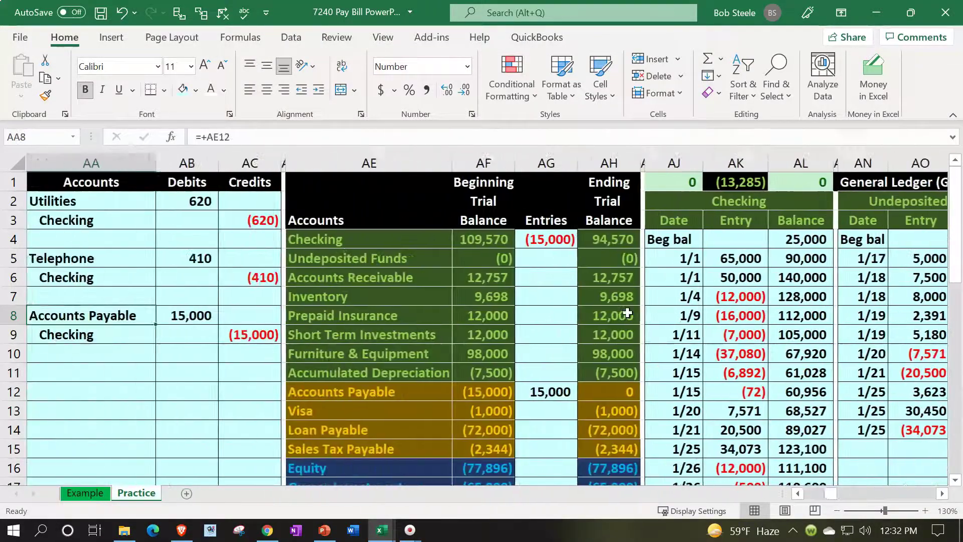
key("Right")
key("Right")
key("Right")
key("Right")
key("Right")
key("Right")
key("Right")
key("Right")
key("Up")
key("Up")
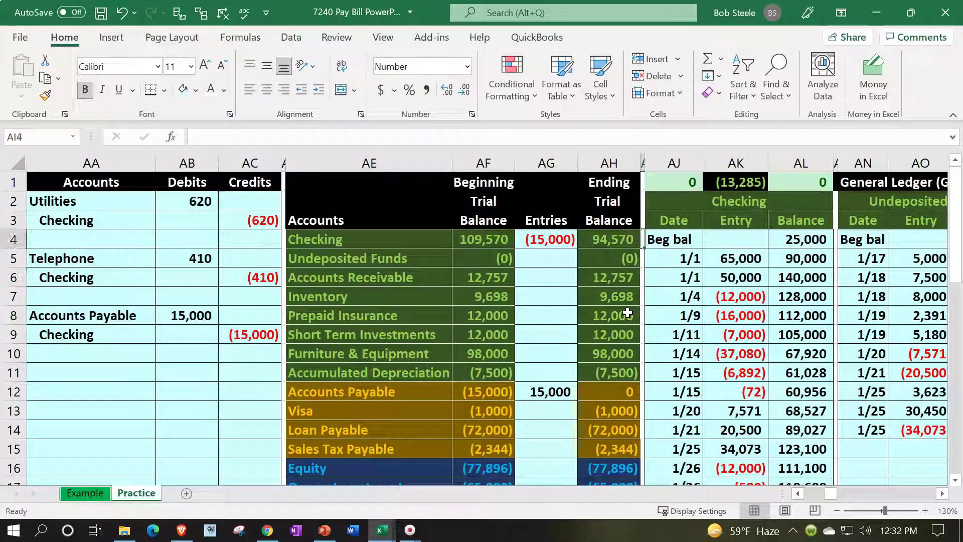
key("Left")
key("Up")
key("Up")
key("Down")
key("Down")
key("Down")
key("Down")
key("Down")
key("Down")
key("Down")
key("Down")
key("Down")
key("Down")
key("Down")
key("Down")
key("Down")
key("Down")
key("Down")
key("Down")
key("Down")
key("Down")
key("Down")
key("Down")
key("Down")
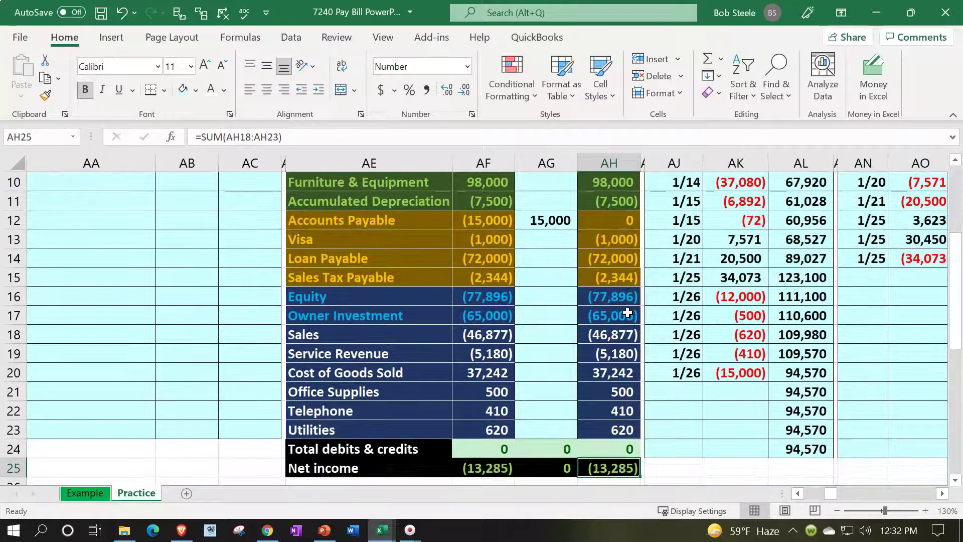